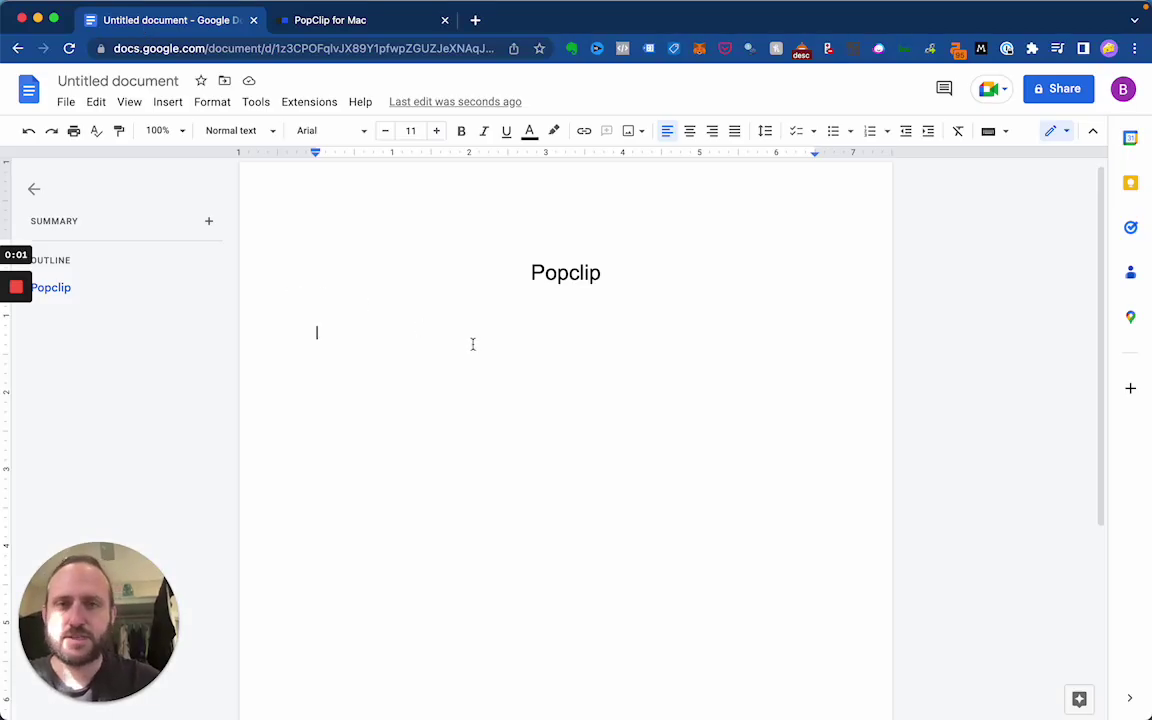
Switch to the PopClip for Mac page and scroll briefly over its product description
left_click(360, 24)
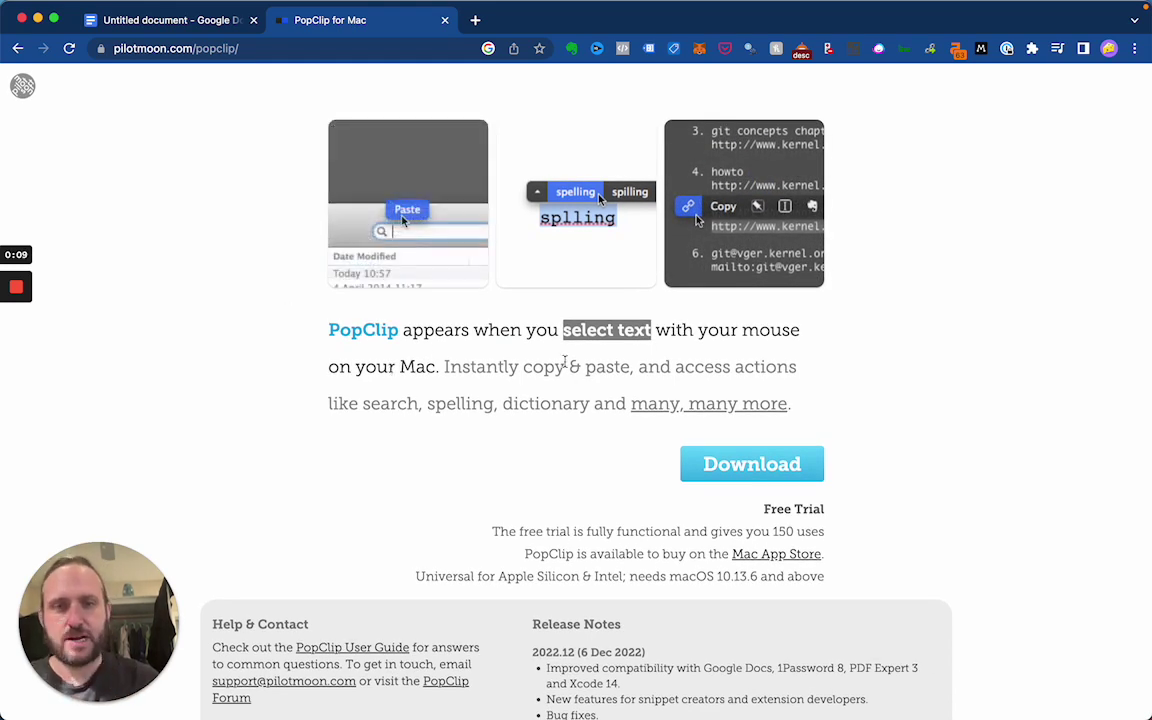
scroll(468, 375, "down", 1)
scroll(468, 375, "up", 1)
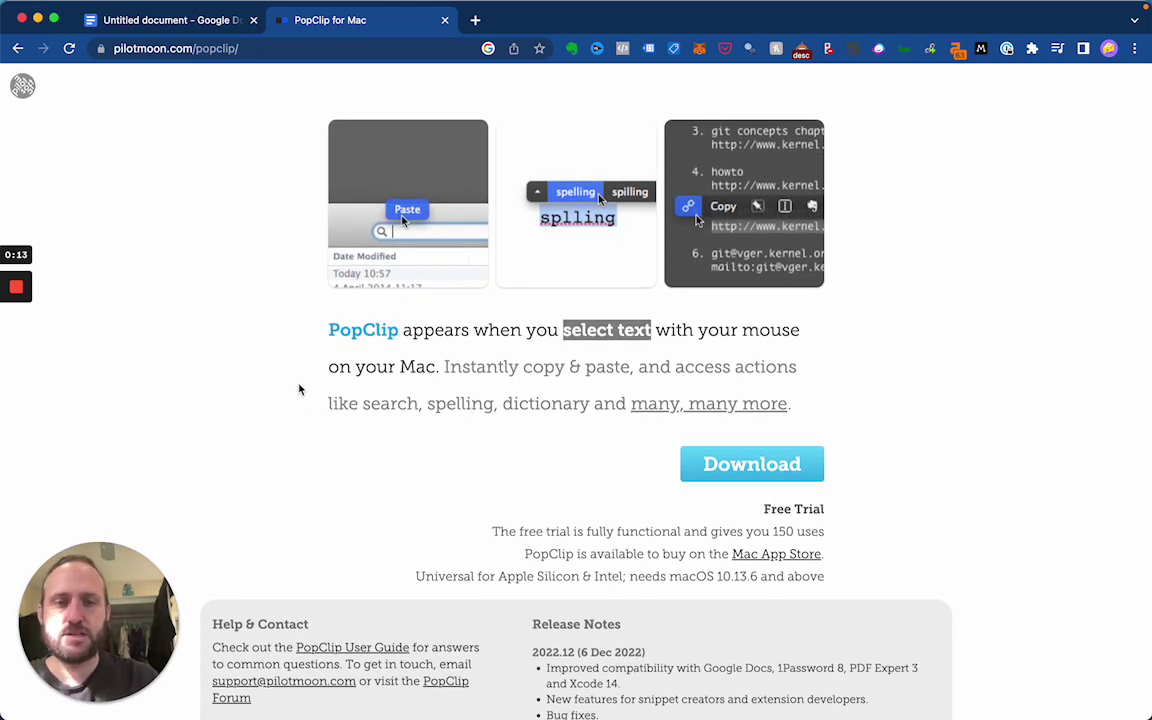
Select the line 'PopClip appears when you select text with your mouse.' and Google-search it from PopClip
left_click_drag(330, 330, 826, 341)
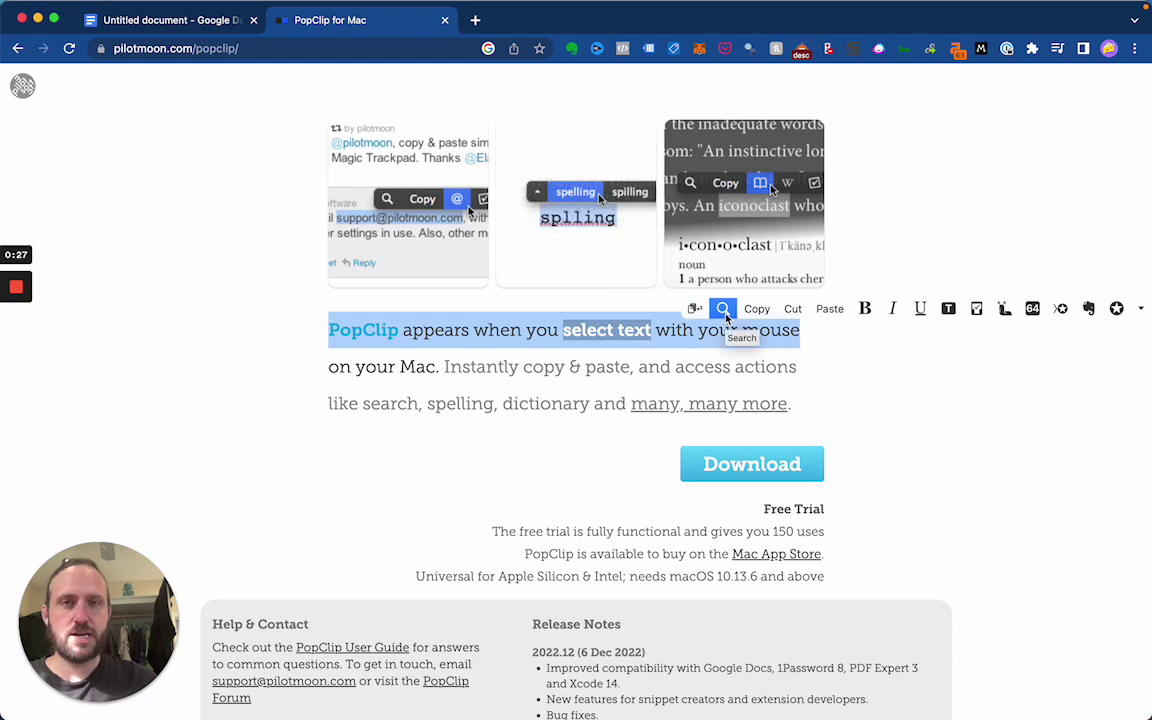
left_click(724, 311)
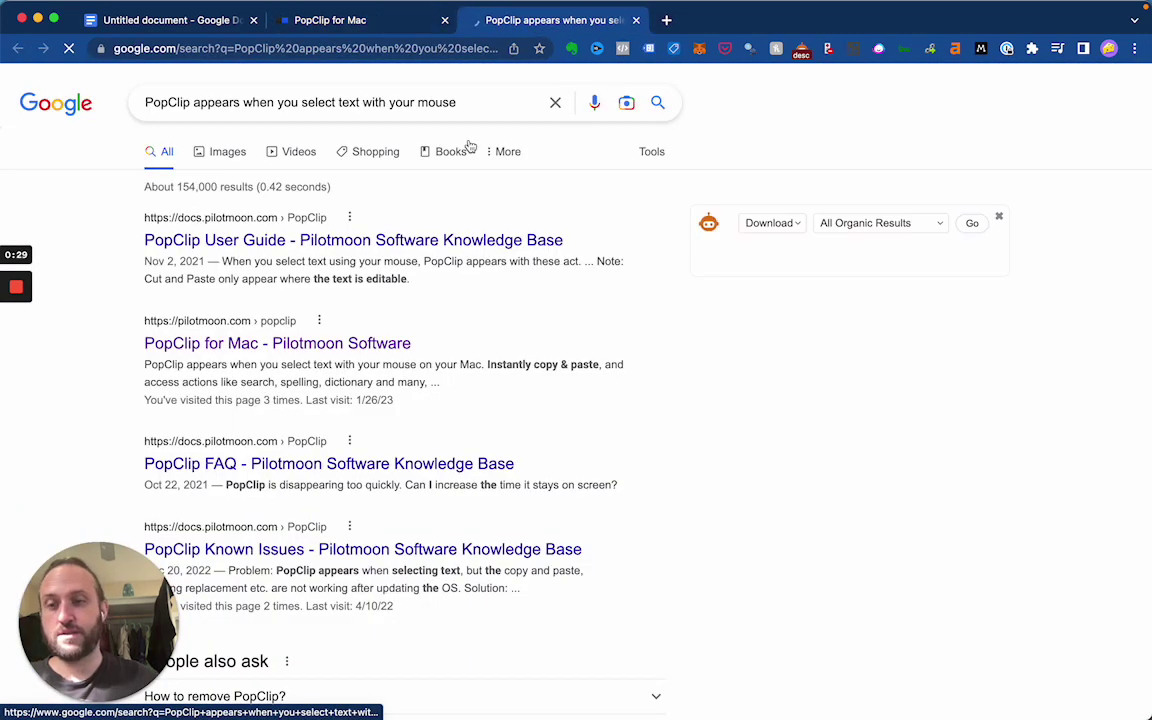
Back on the PopClip for Mac page, try right-click and word selections, then triple-click the intro paragraph to raise the bar
left_click(408, 18)
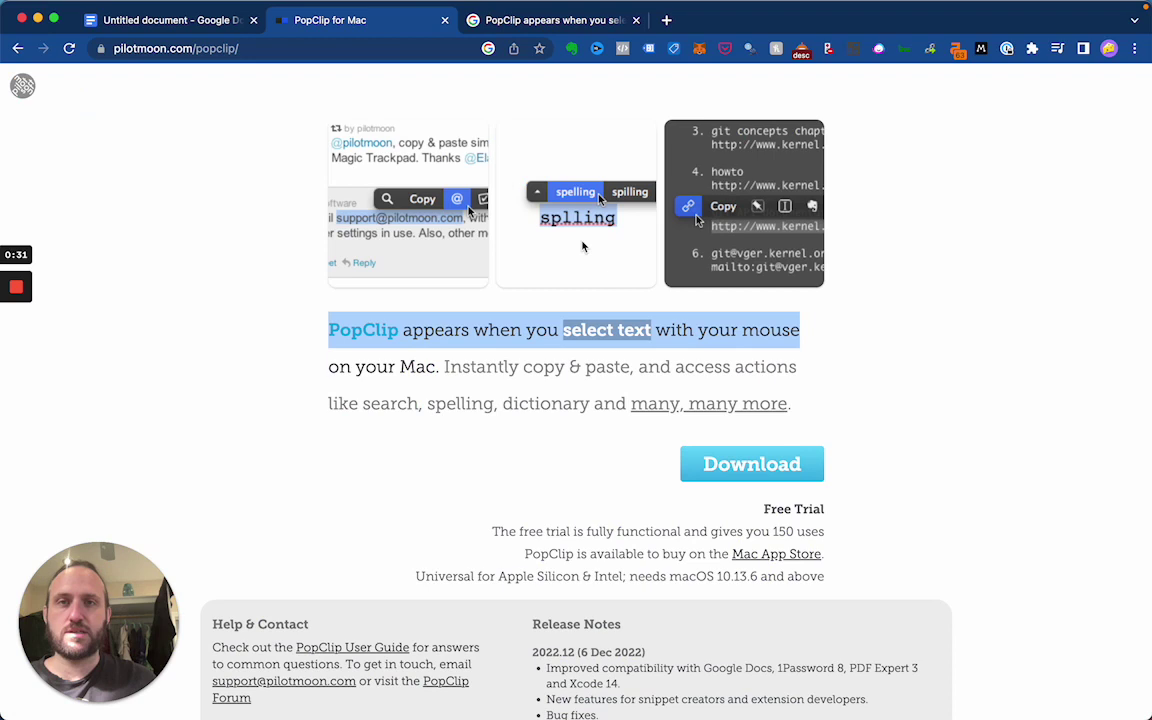
triple_click(720, 330)
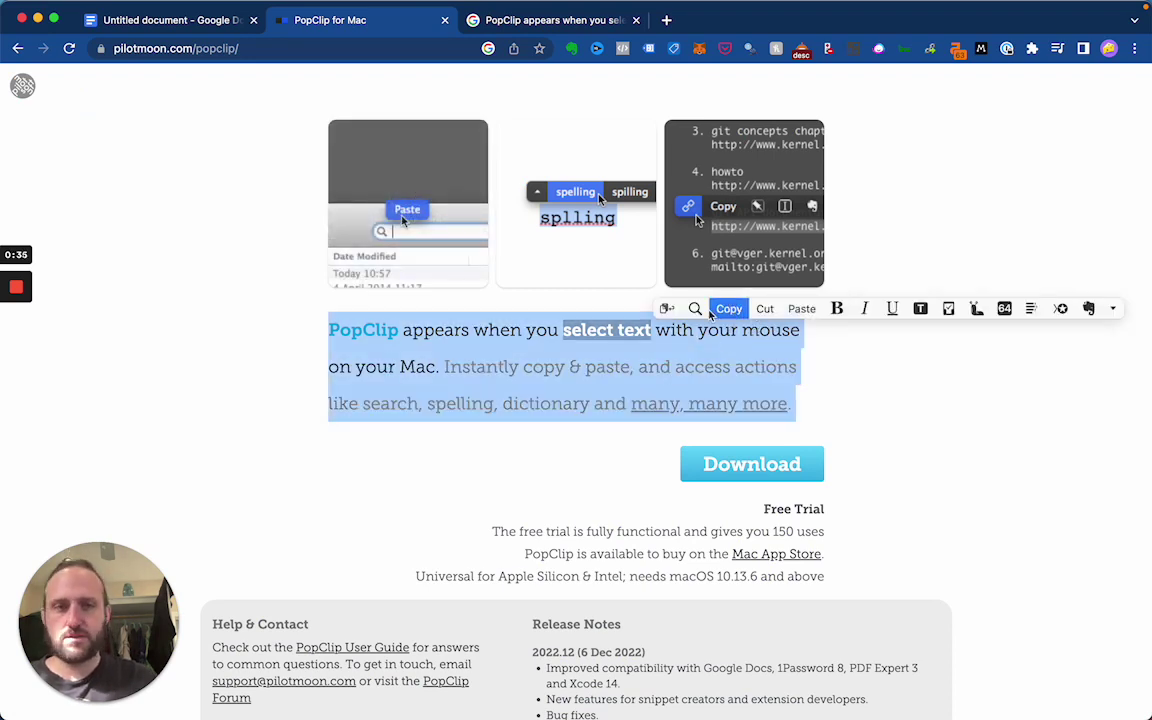
triple_click(695, 338)
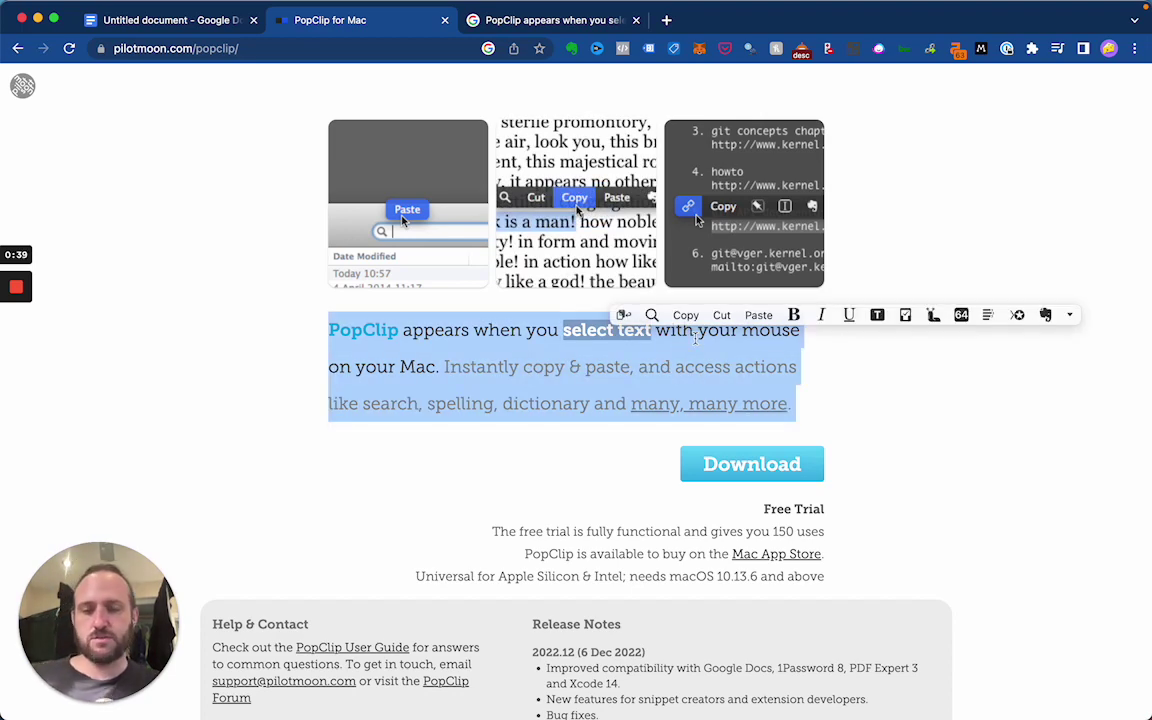
right_click(500, 336)
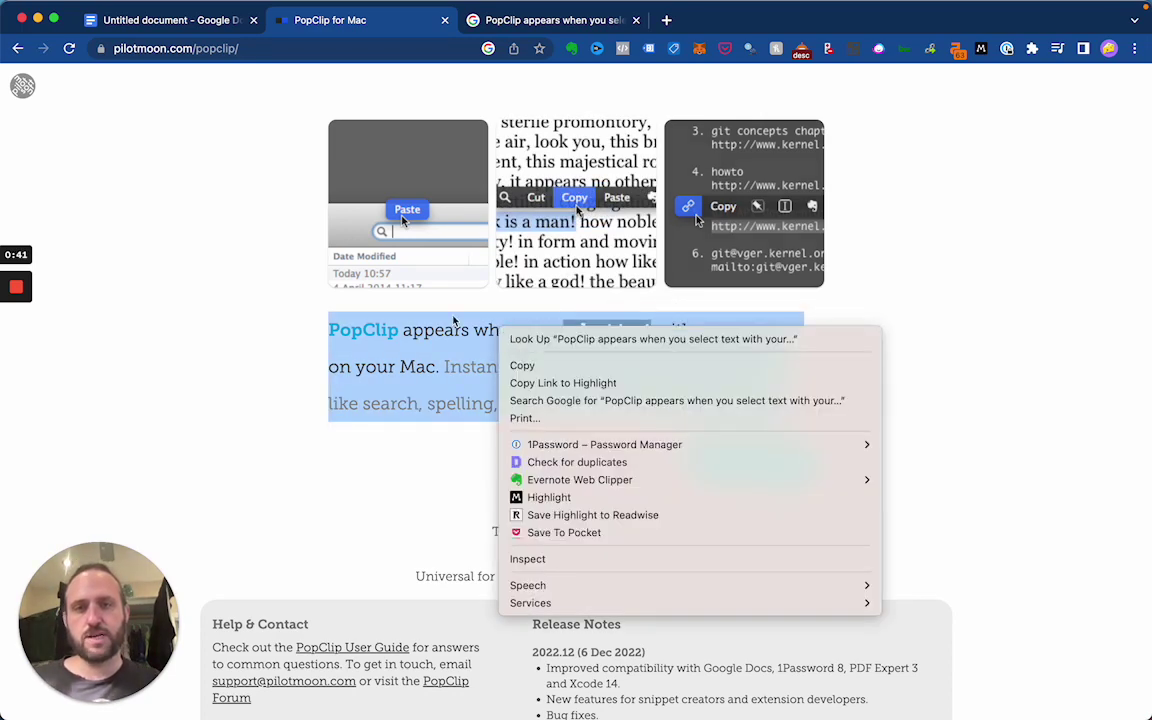
left_click(458, 319)
double_click(436, 330)
double_click(490, 331)
triple_click(484, 332)
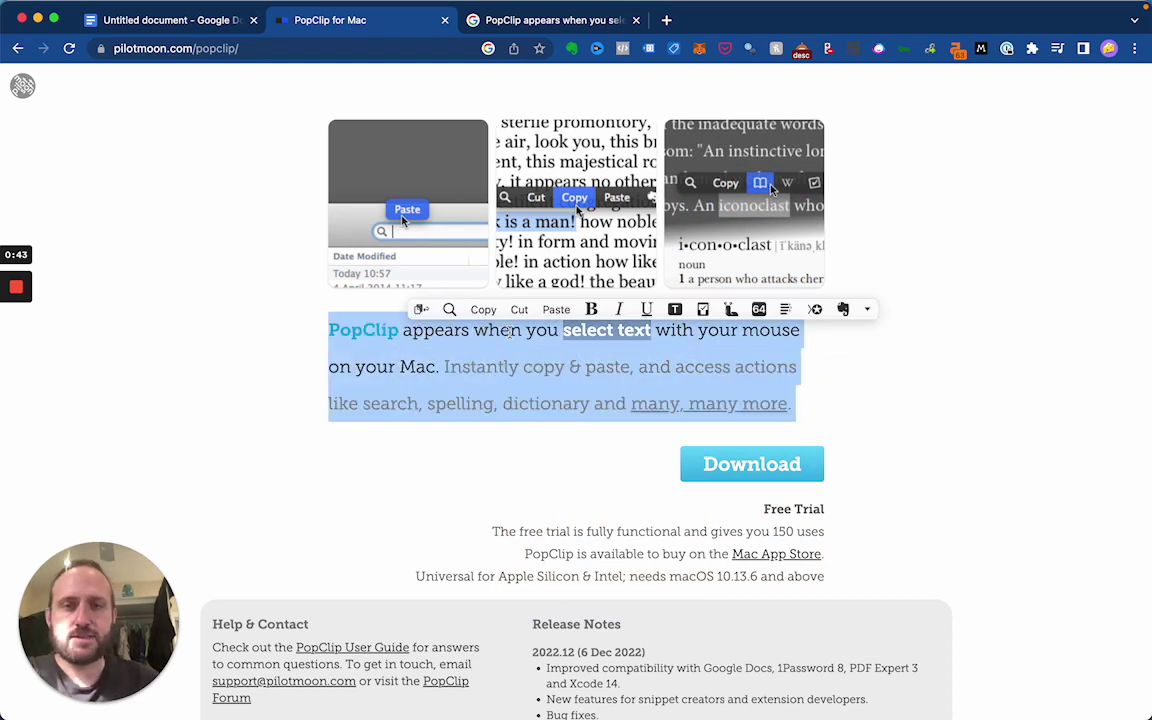
double_click(490, 331)
triple_click(491, 331)
key("super+c")
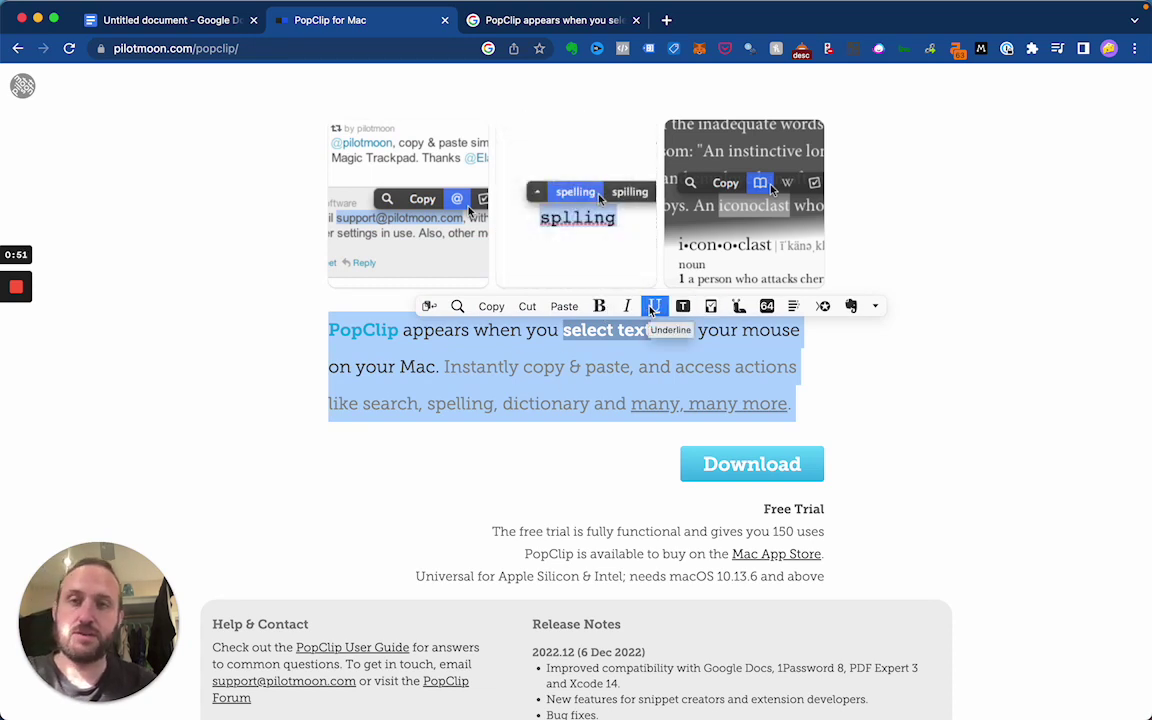
Copy the selected intro paragraph with PopClip's Copy action
left_click(493, 308)
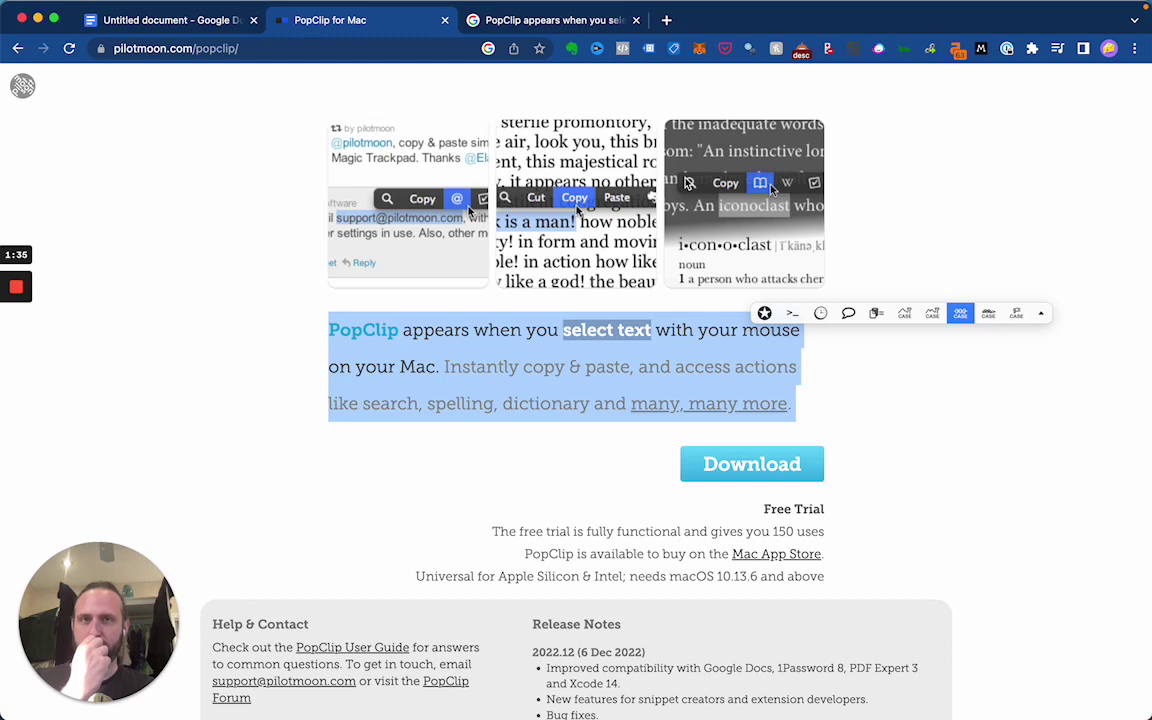
Paste the copied paragraph below the Popclip title in the Google Doc
left_click(267, 319)
left_click(160, 22)
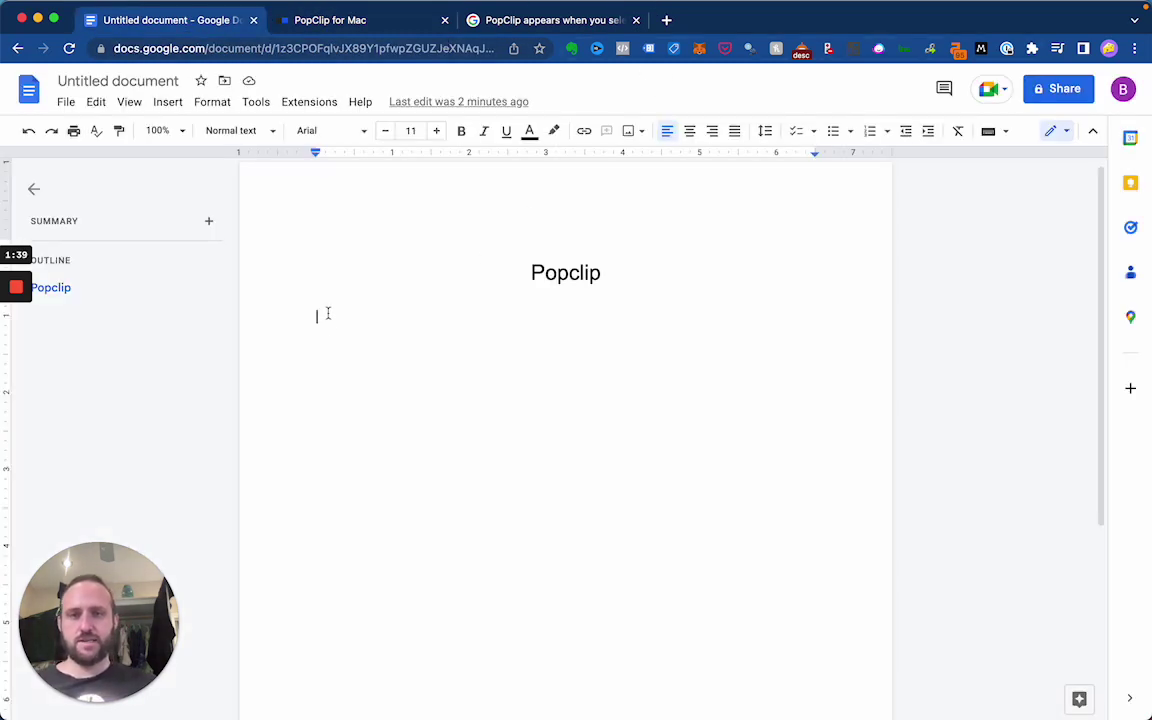
key("super+v")
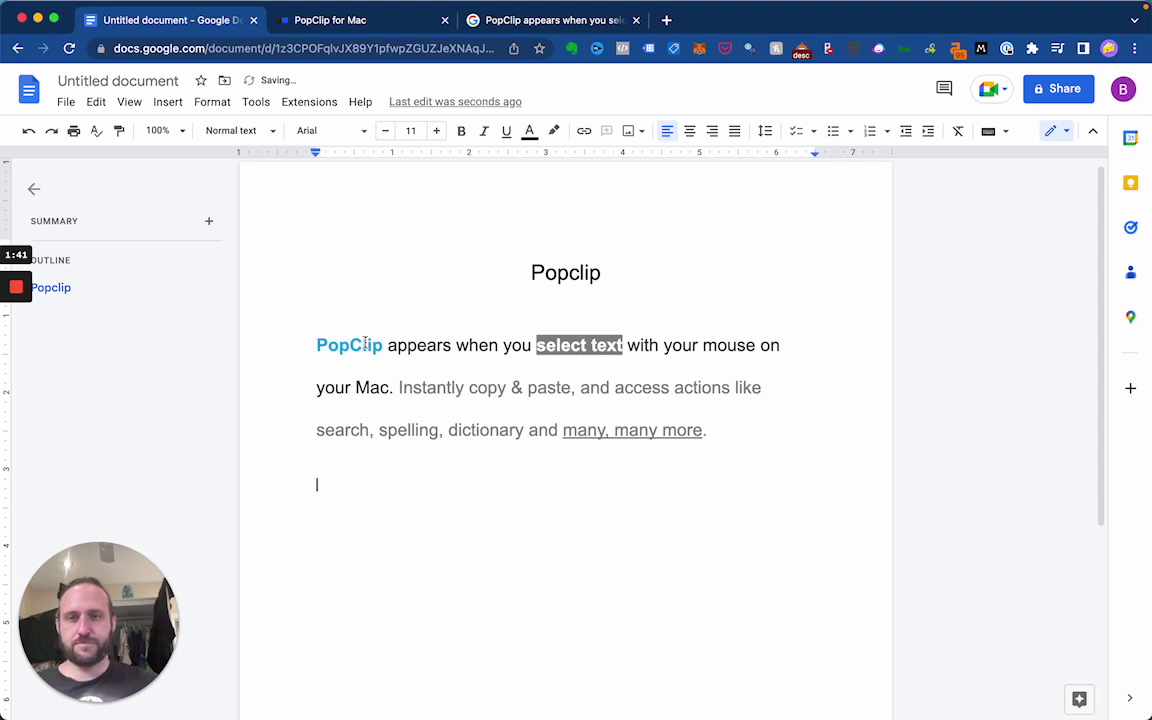
Apply bold, italic, underline and Title Case to the paragraph via PopClip, then undo
triple_click(365, 344)
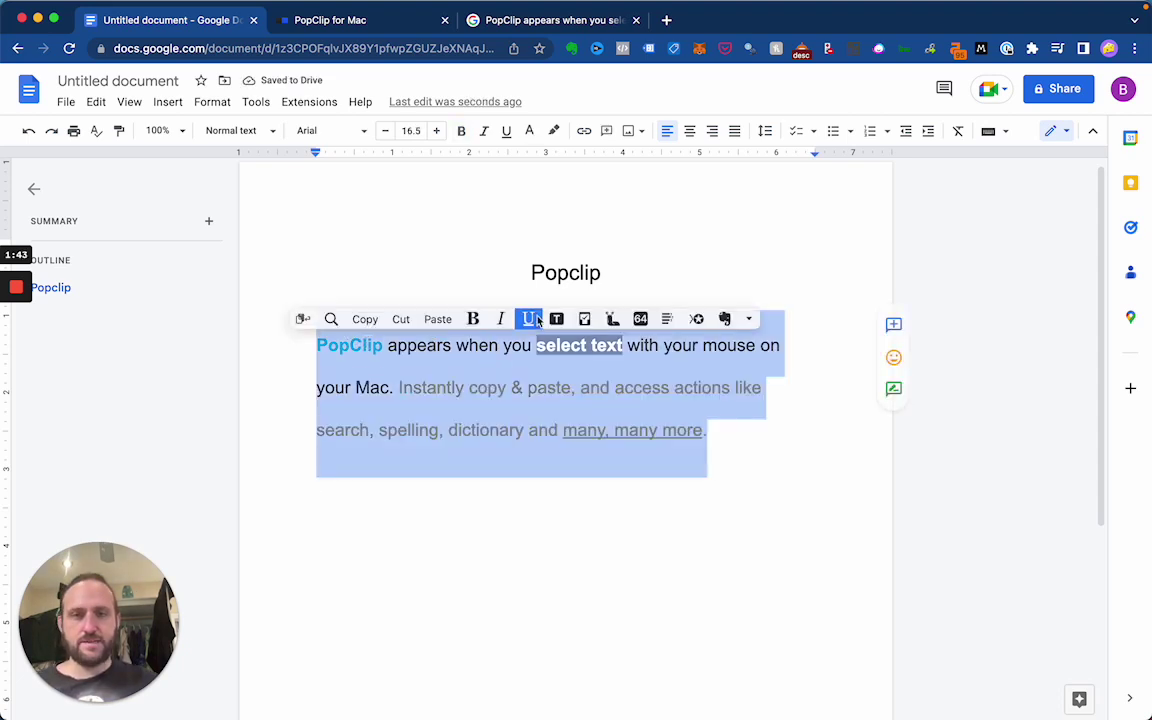
left_click(474, 320)
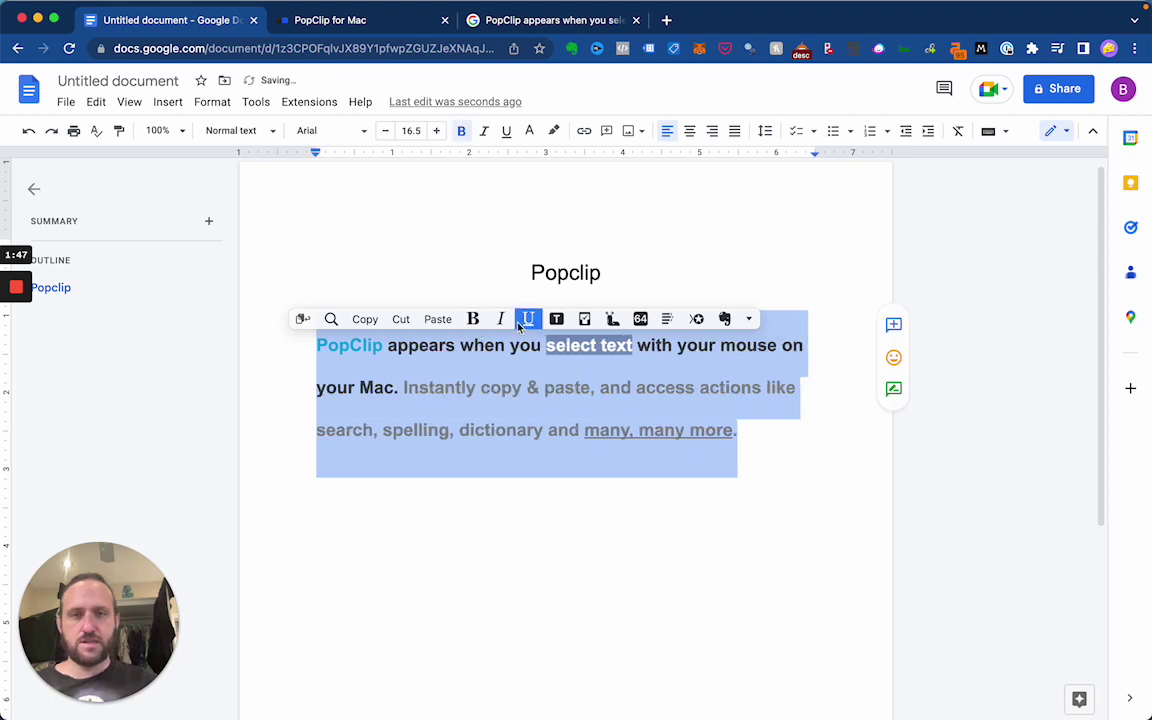
left_click(500, 320)
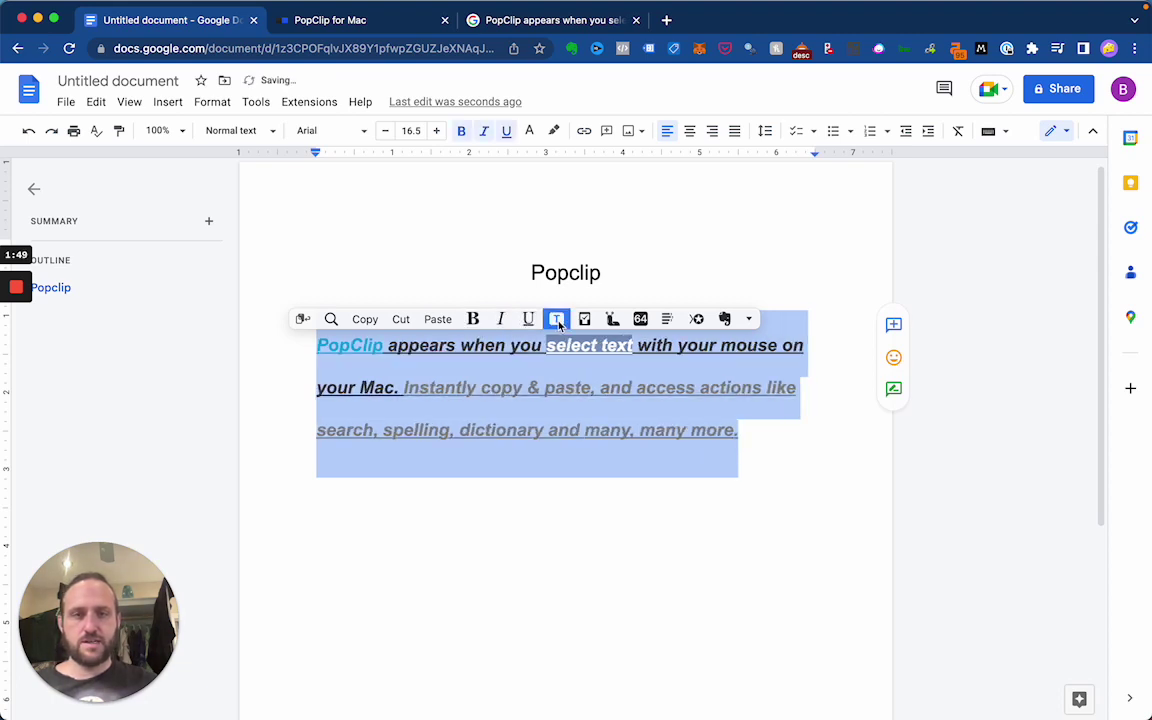
left_click(557, 320)
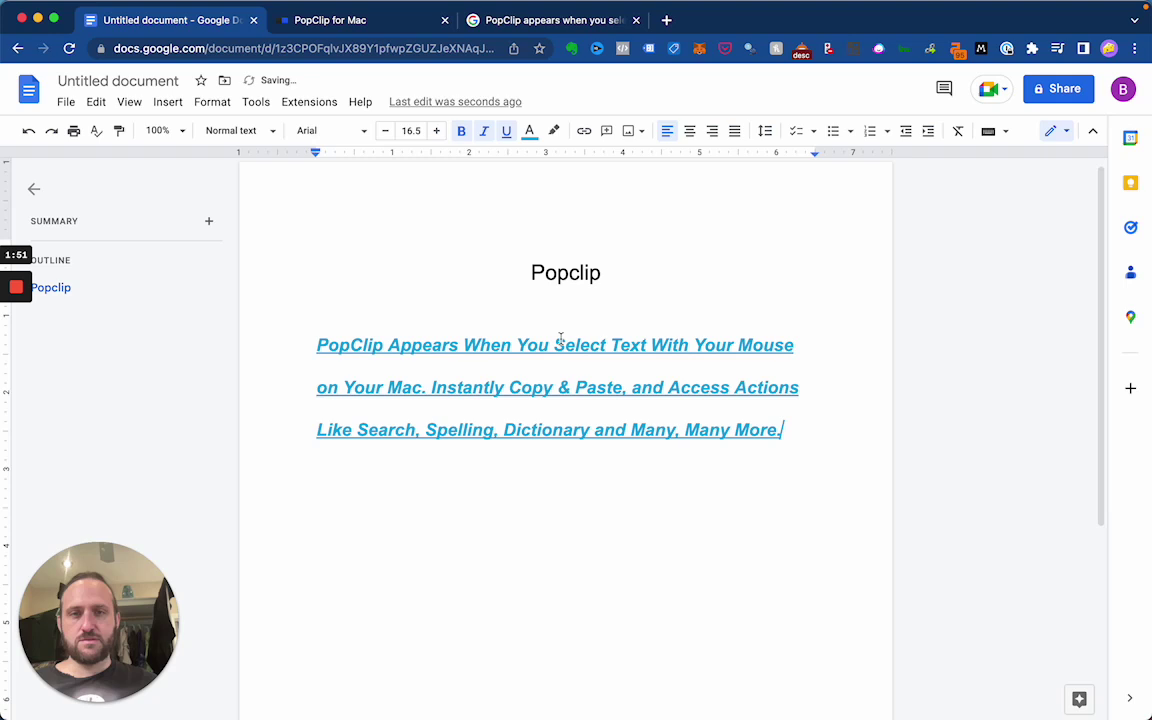
triple_click(561, 342)
key("super+z")
key("super+z")
key("super+z")
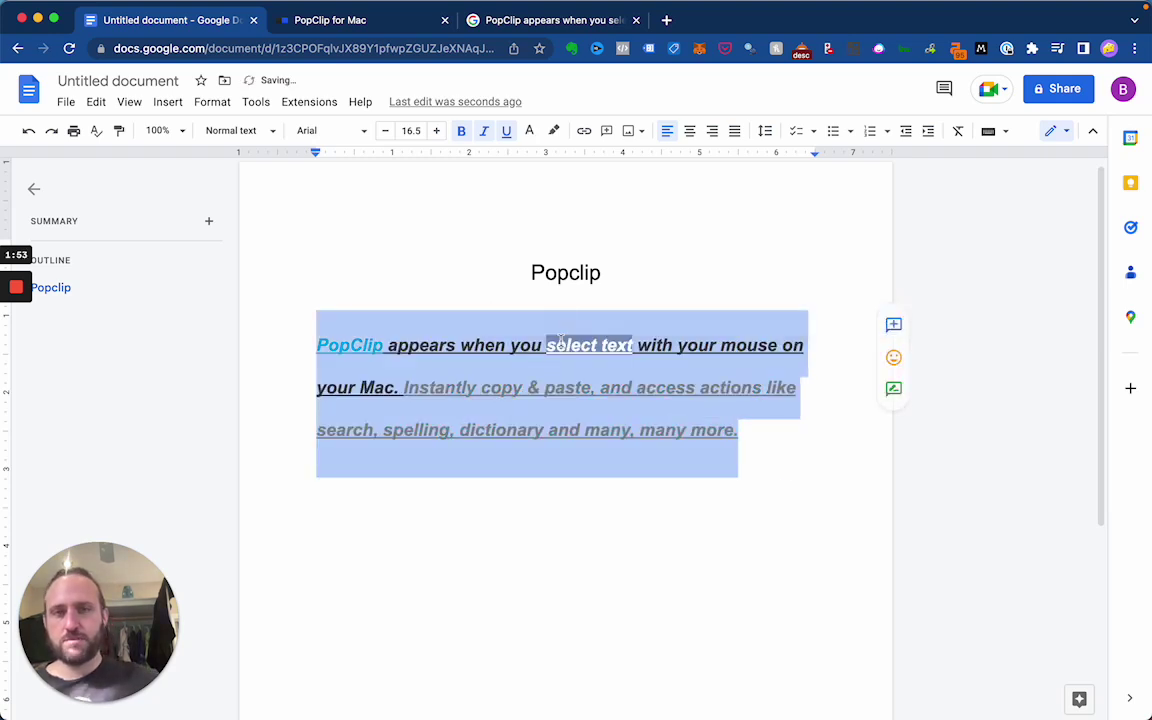
Slugify the paragraph into lowercase hyphen-joined text, undo it, and deselect
double_click(515, 397)
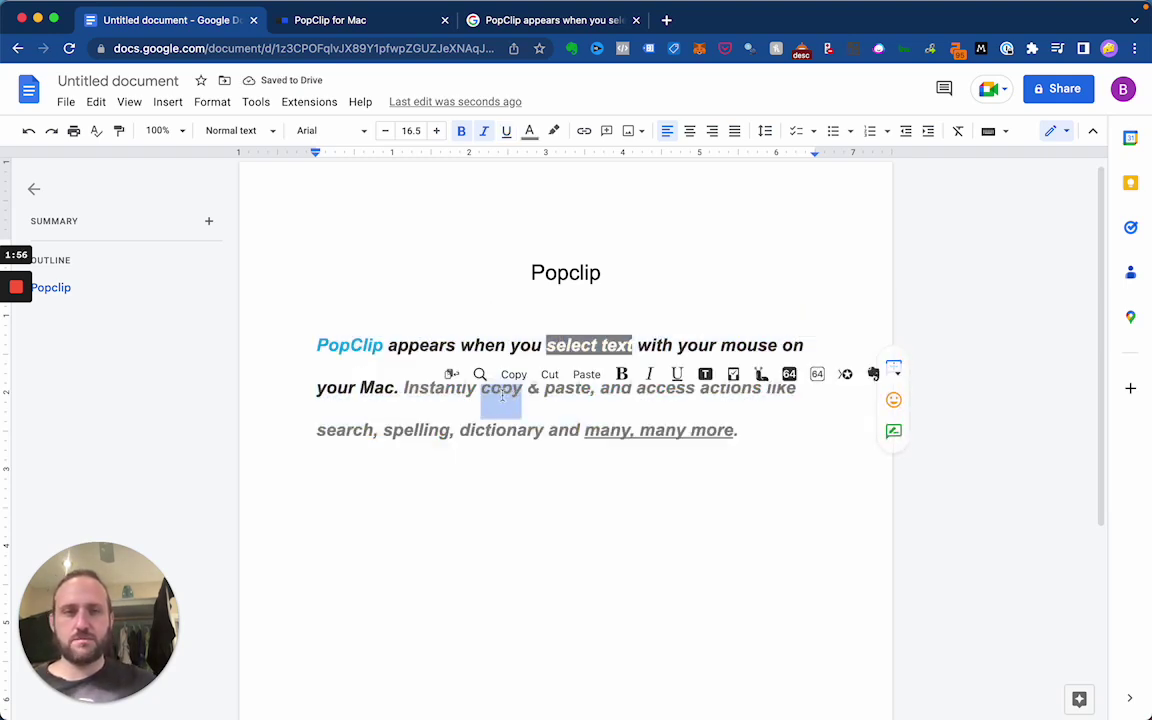
triple_click(418, 345)
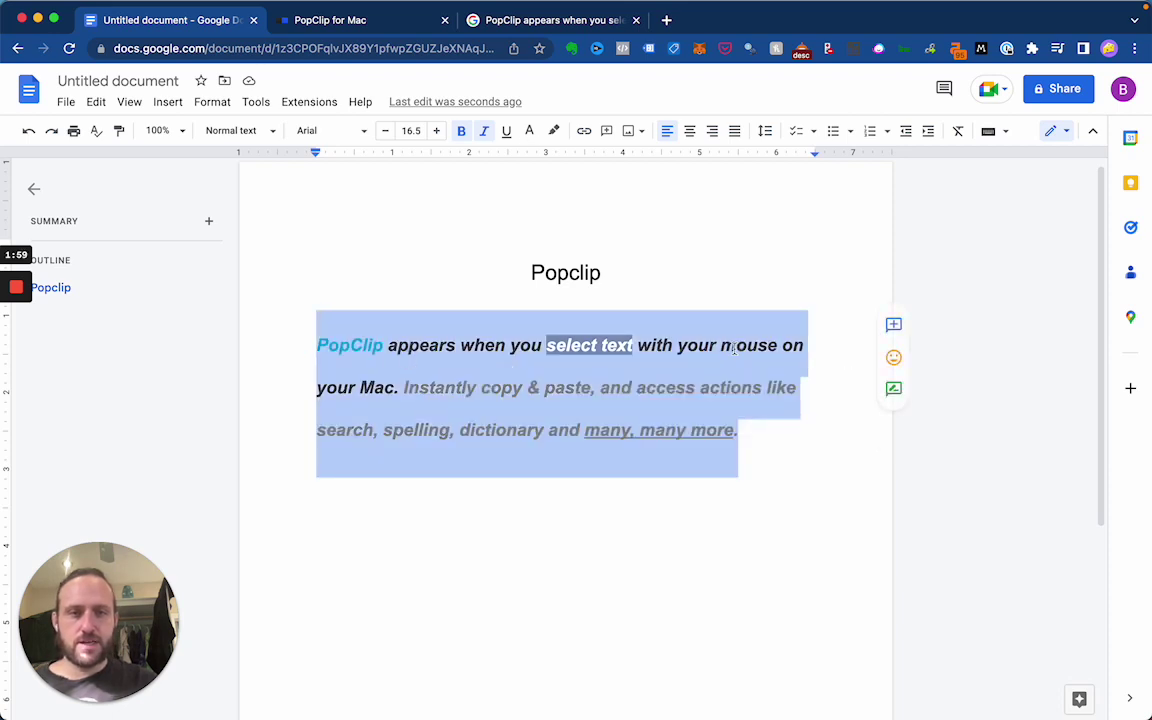
triple_click(733, 347)
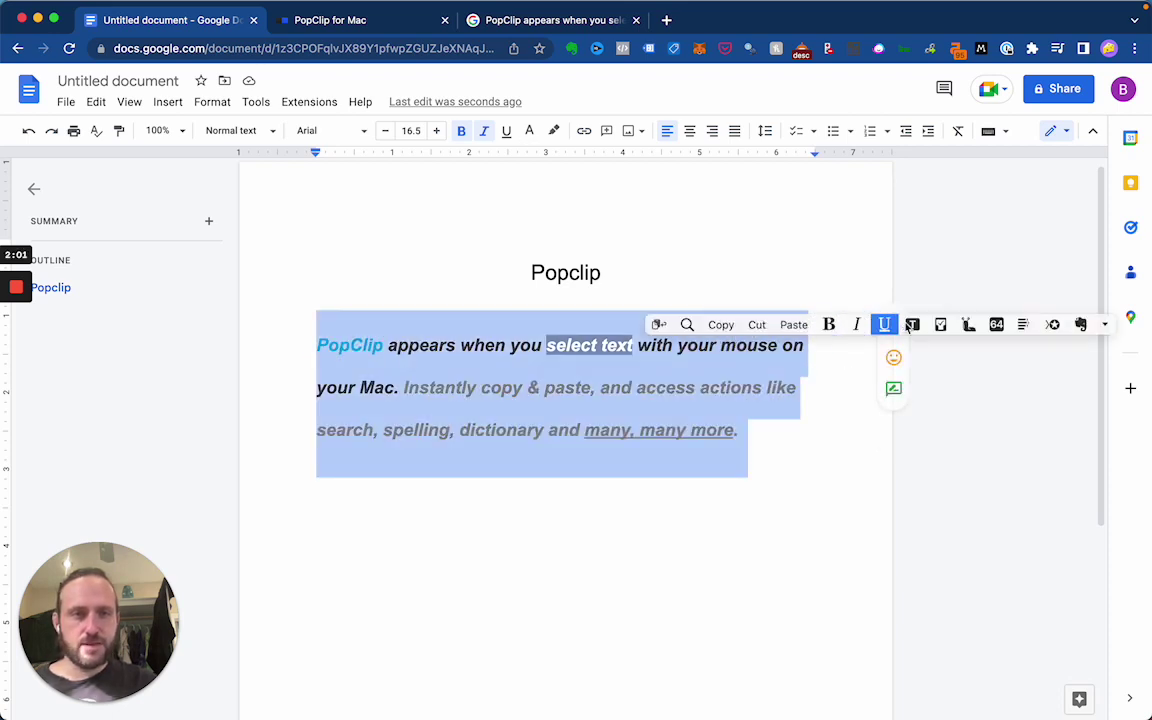
left_click(967, 324)
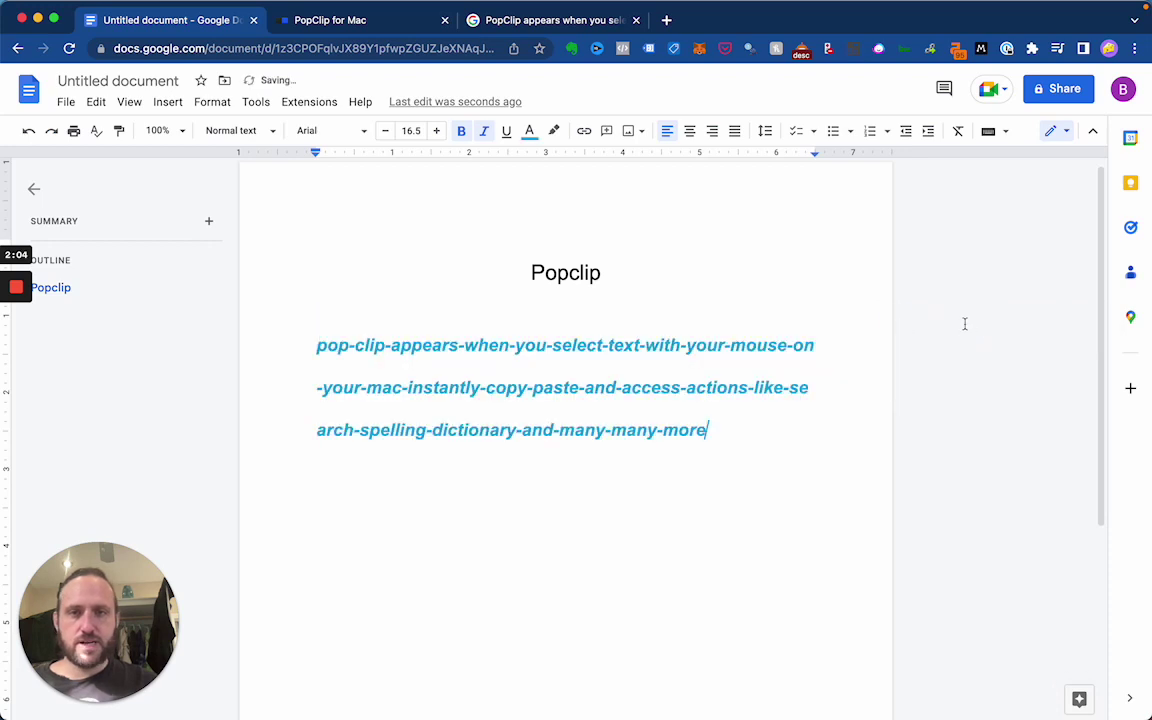
key("super+z")
left_click(743, 432)
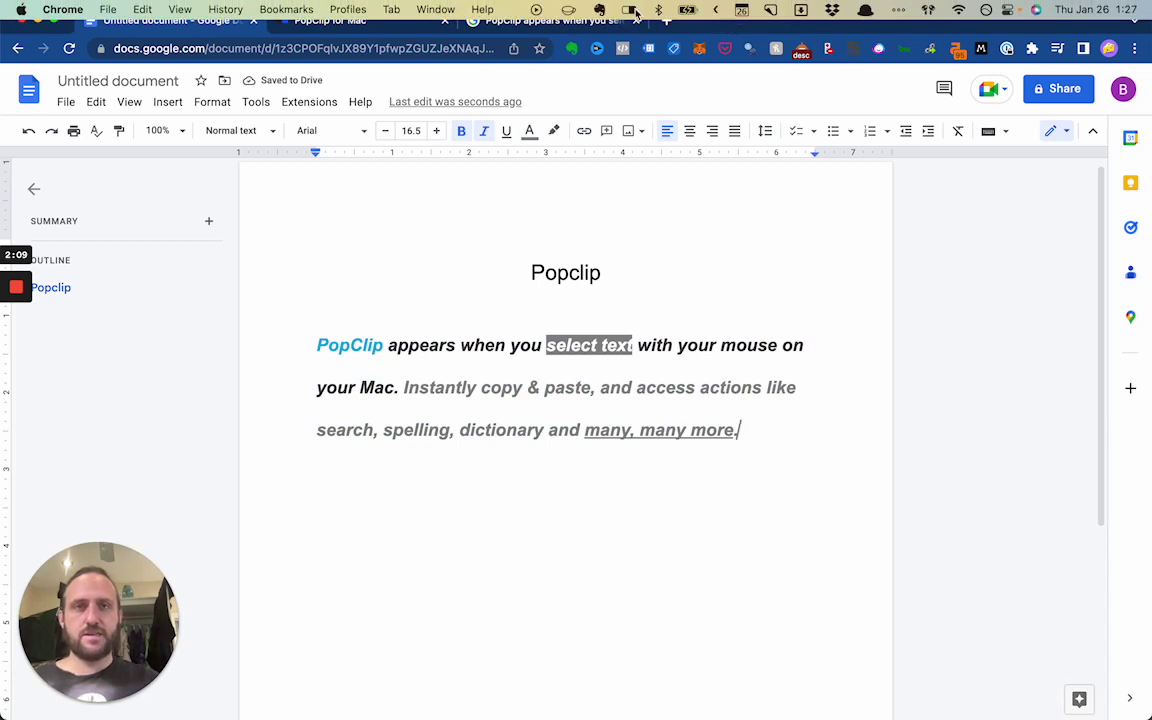
Open the Extensions page and the Actions list from the PopClip menu-bar icon
left_click(633, 11)
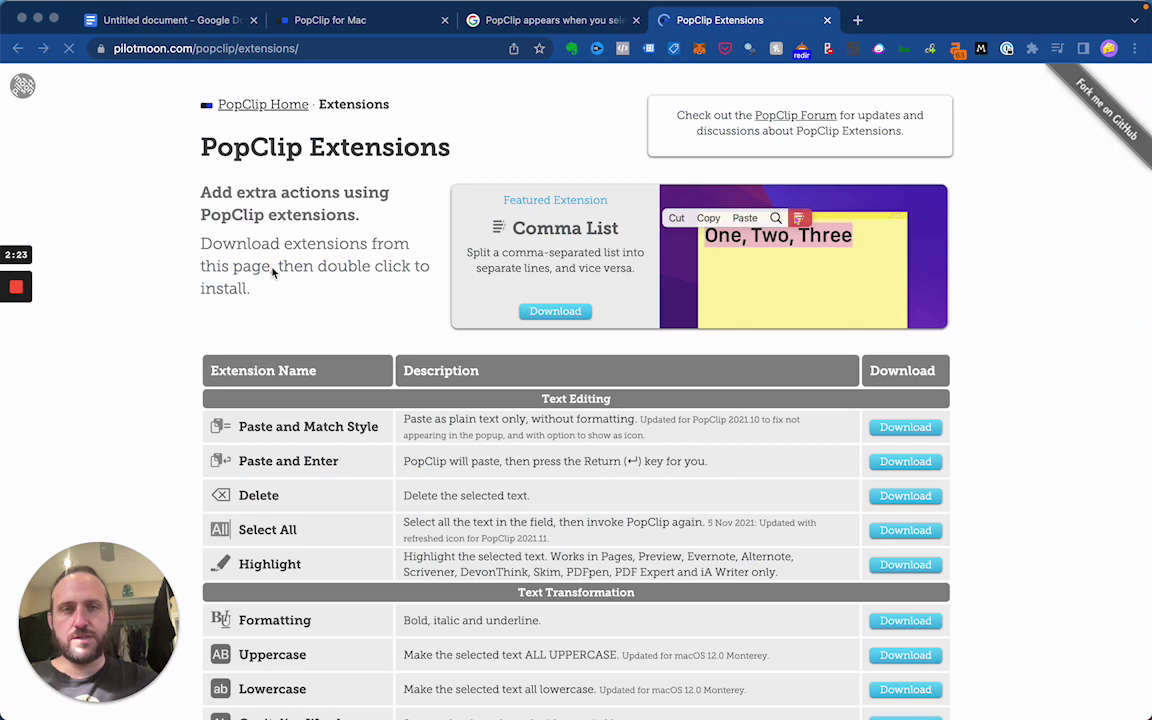
left_click(568, 5)
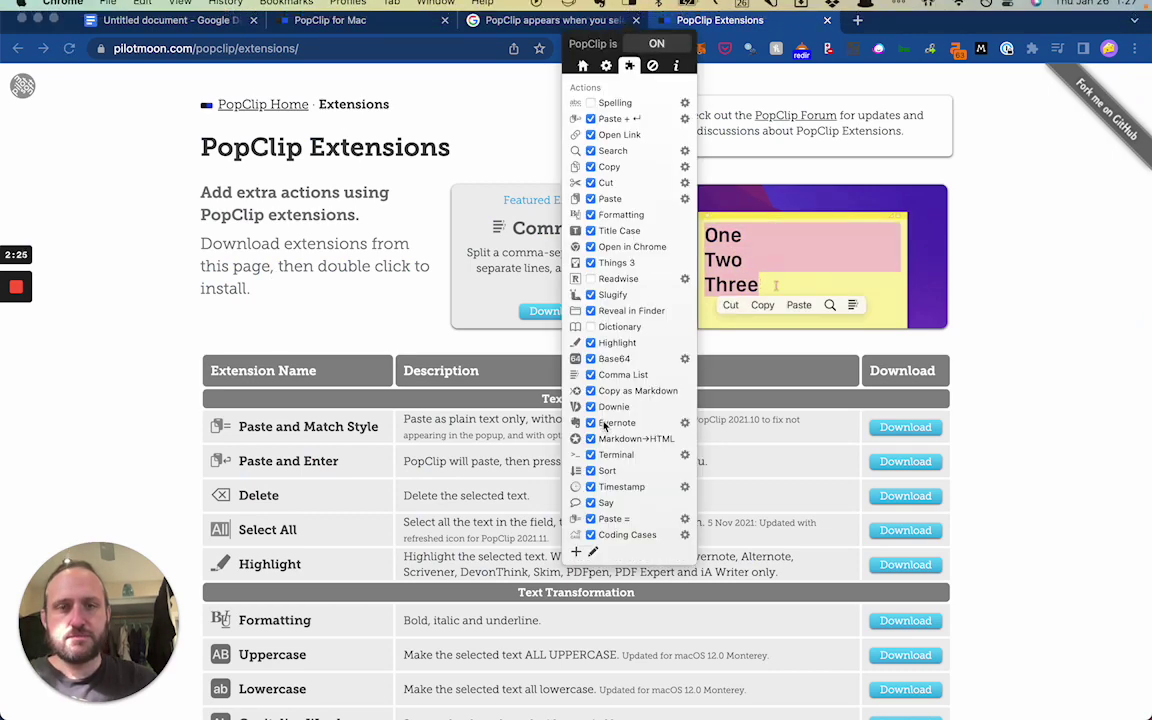
left_click(198, 362)
scroll(198, 367, "down", 1)
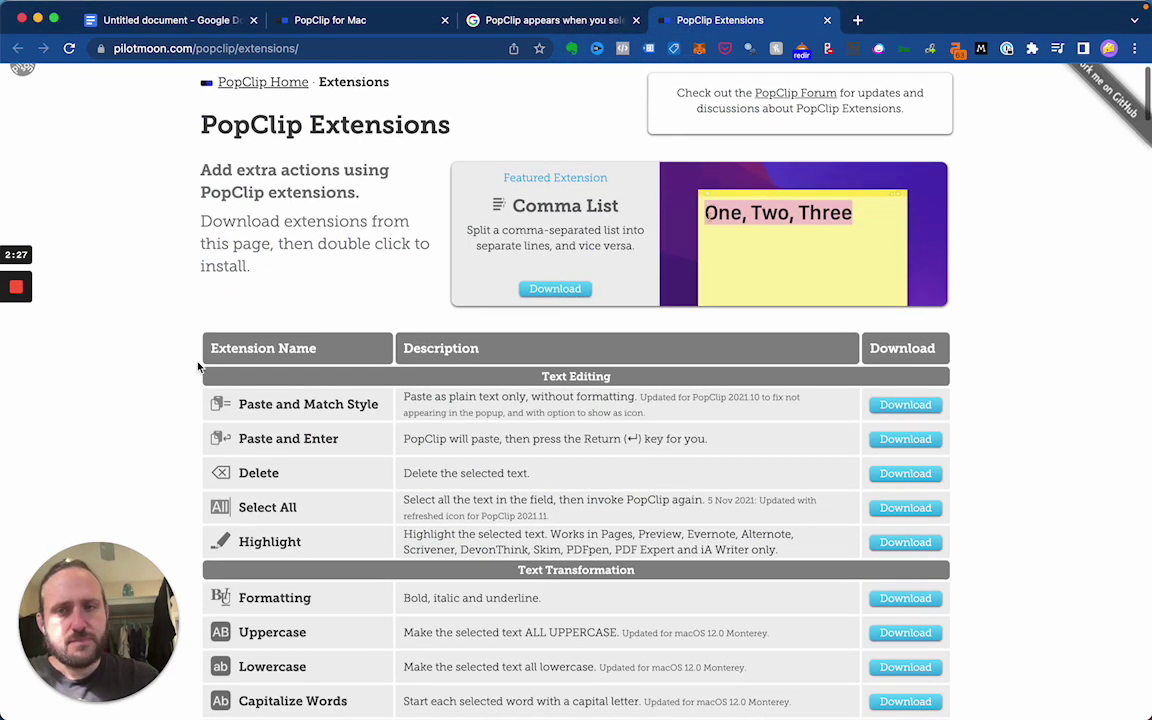
scroll(190, 390, "down", 2)
scroll(190, 391, "down", 4)
scroll(190, 391, "down", 4)
scroll(191, 392, "down", 3)
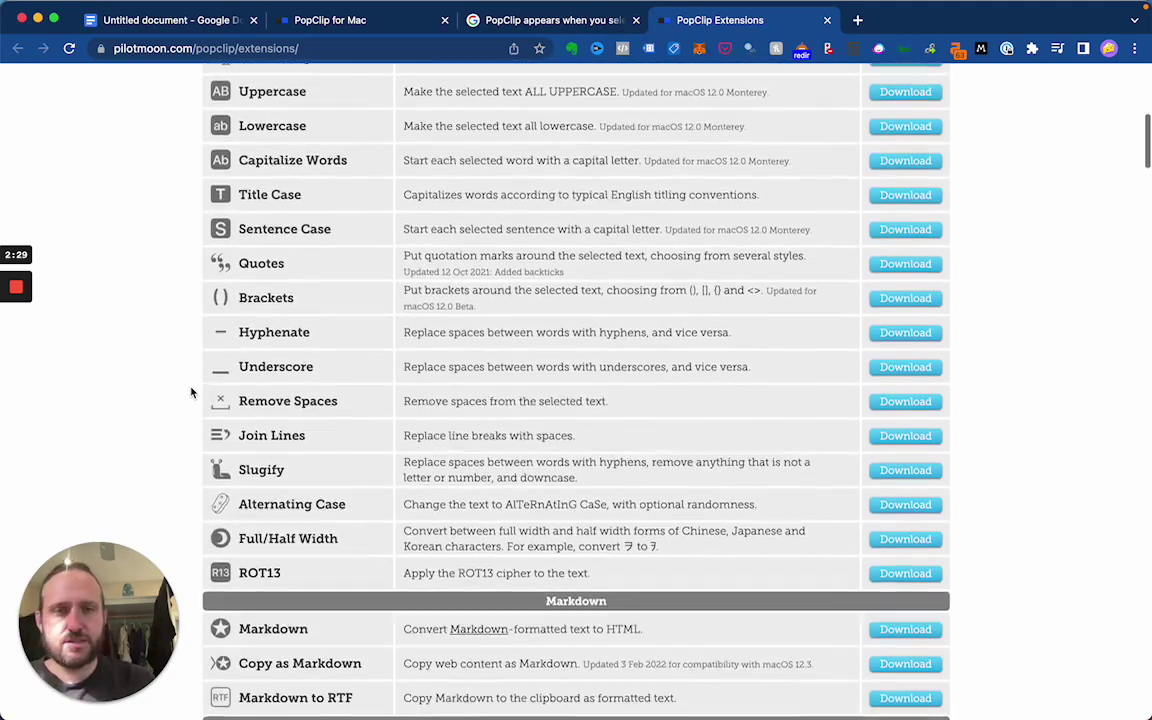
scroll(191, 392, "down", 10)
scroll(192, 395, "down", 2)
scroll(196, 410, "down", 15)
scroll(199, 420, "down", 14)
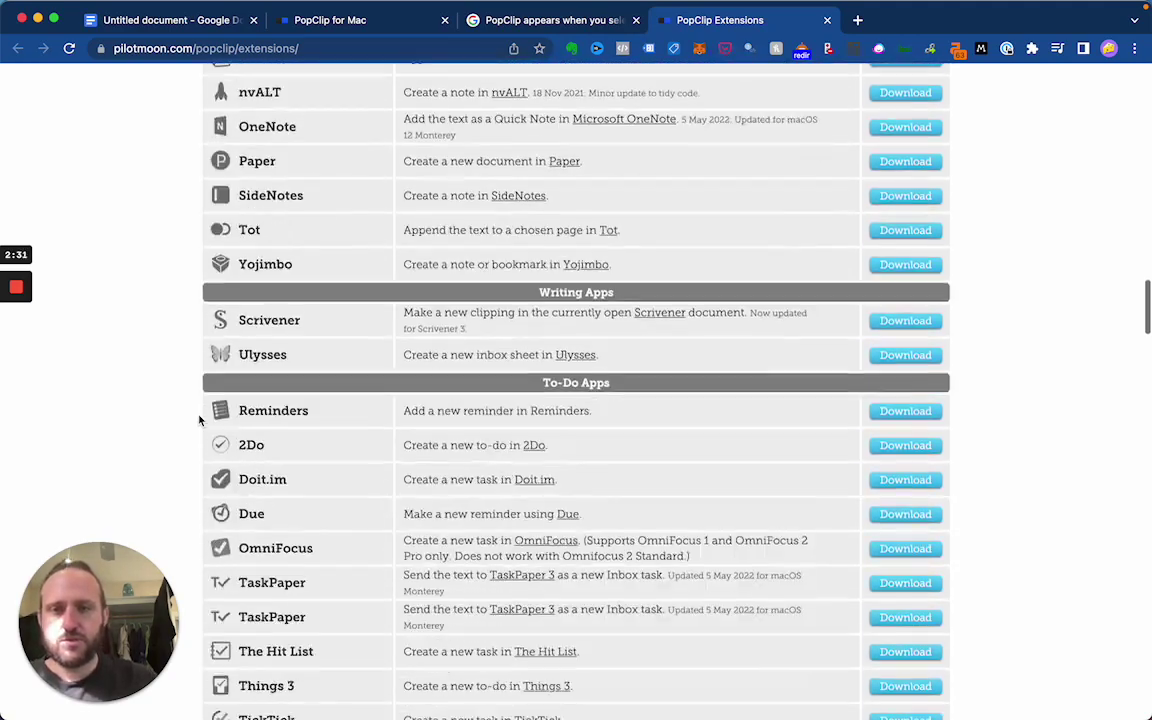
scroll(199, 420, "down", 4)
scroll(200, 419, "down", 2)
scroll(205, 420, "down", 1)
scroll(250, 424, "down", 7)
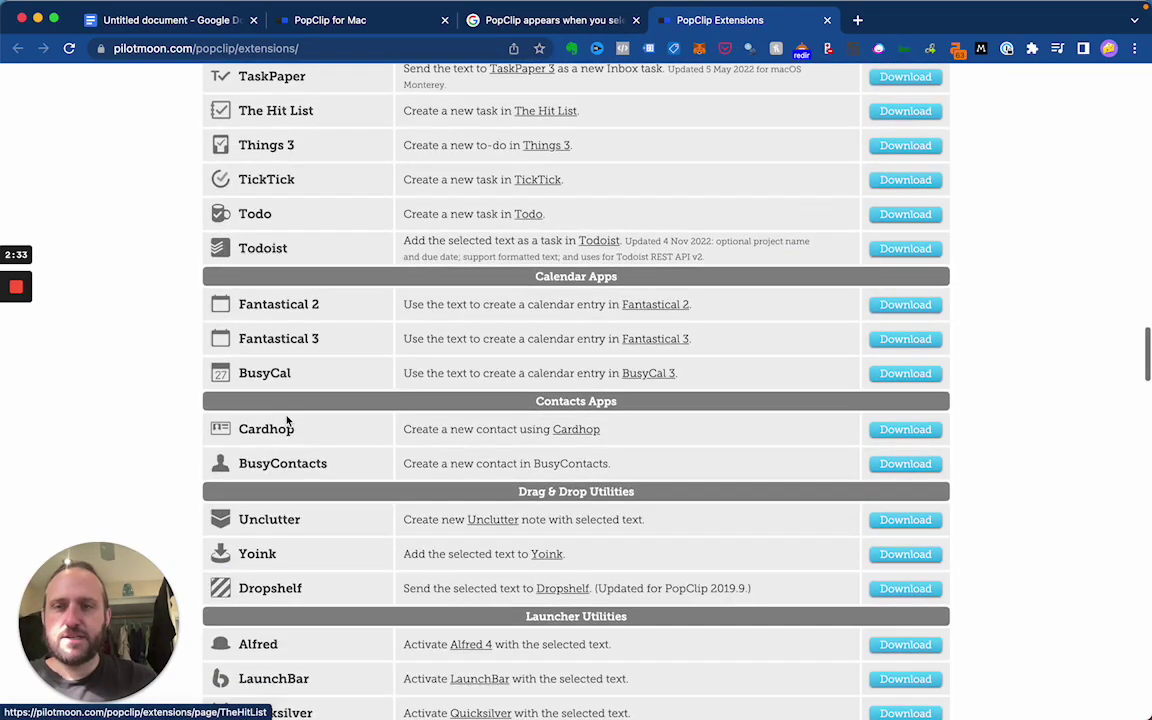
scroll(288, 420, "down", 6)
scroll(296, 226, "up", 1)
scroll(309, 154, "up", 1)
scroll(310, 155, "up", 1)
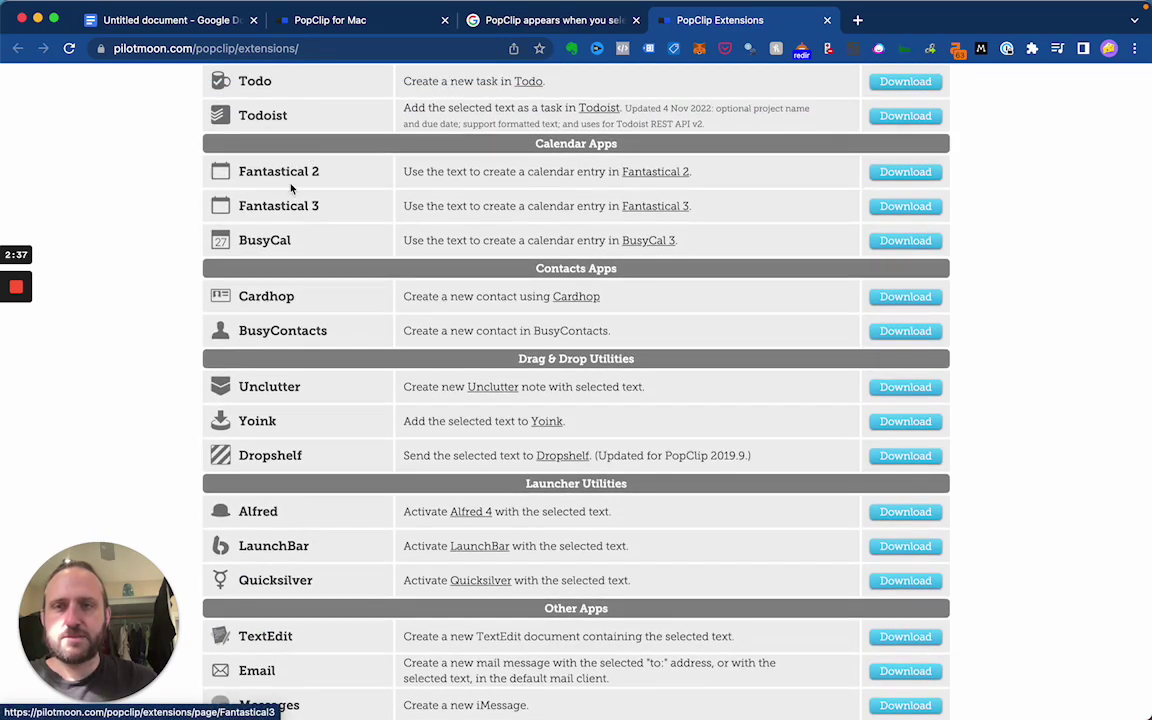
scroll(275, 255, "down", 4)
scroll(268, 260, "down", 1)
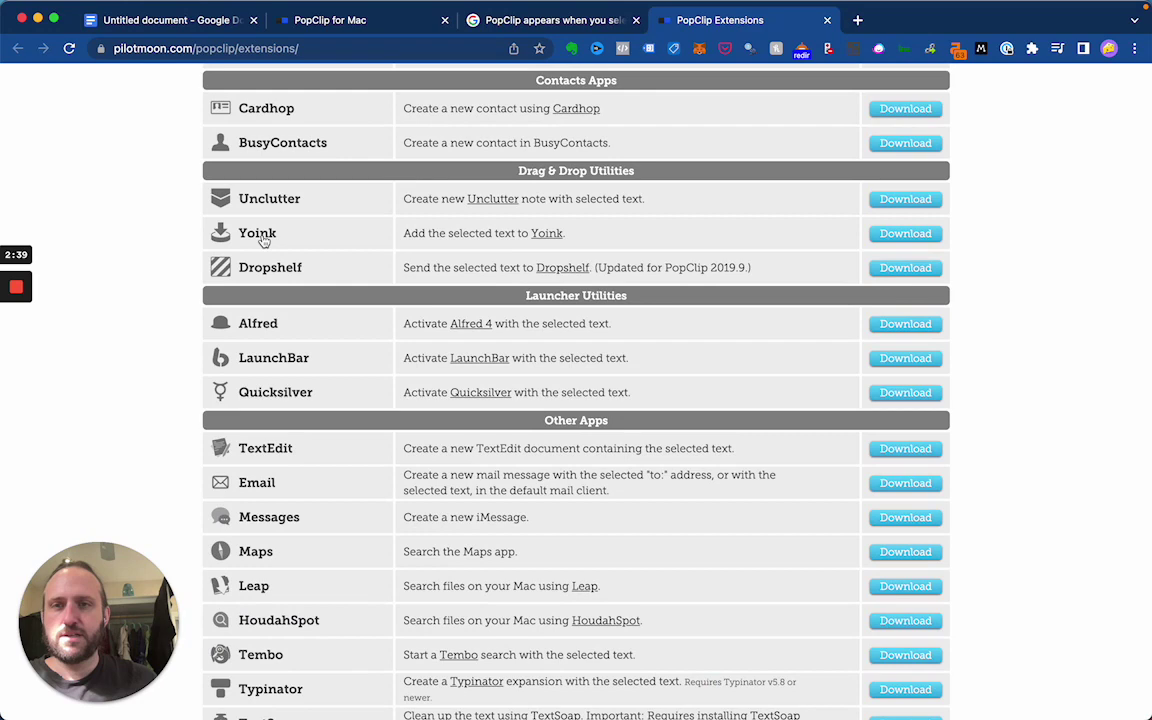
scroll(336, 291, "down", 1)
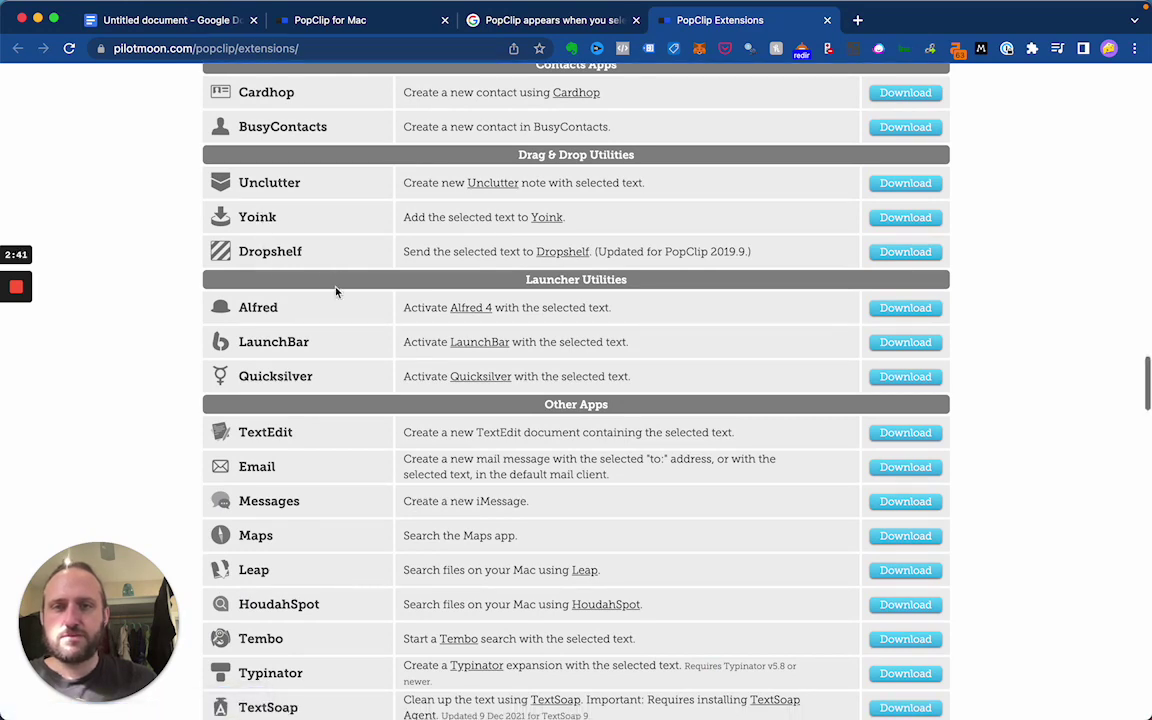
scroll(336, 291, "down", 1)
scroll(336, 291, "down", 2)
scroll(333, 292, "down", 1)
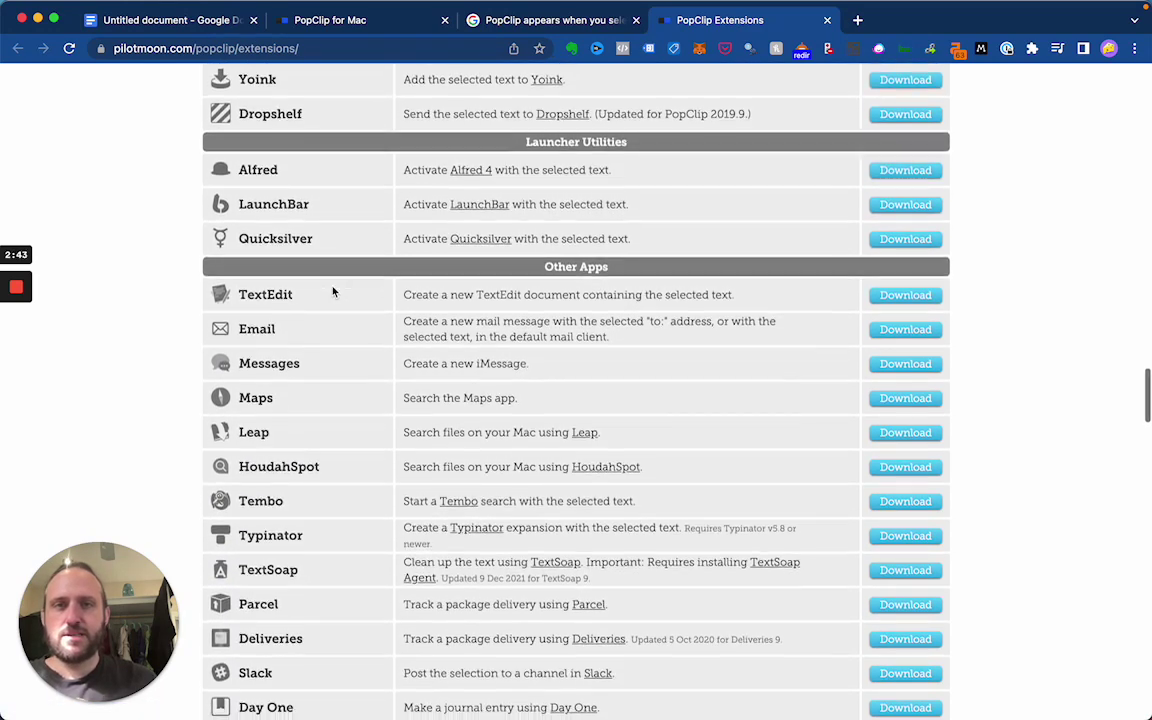
scroll(333, 292, "down", 1)
scroll(333, 292, "down", 2)
scroll(333, 292, "down", 5)
scroll(333, 293, "down", 6)
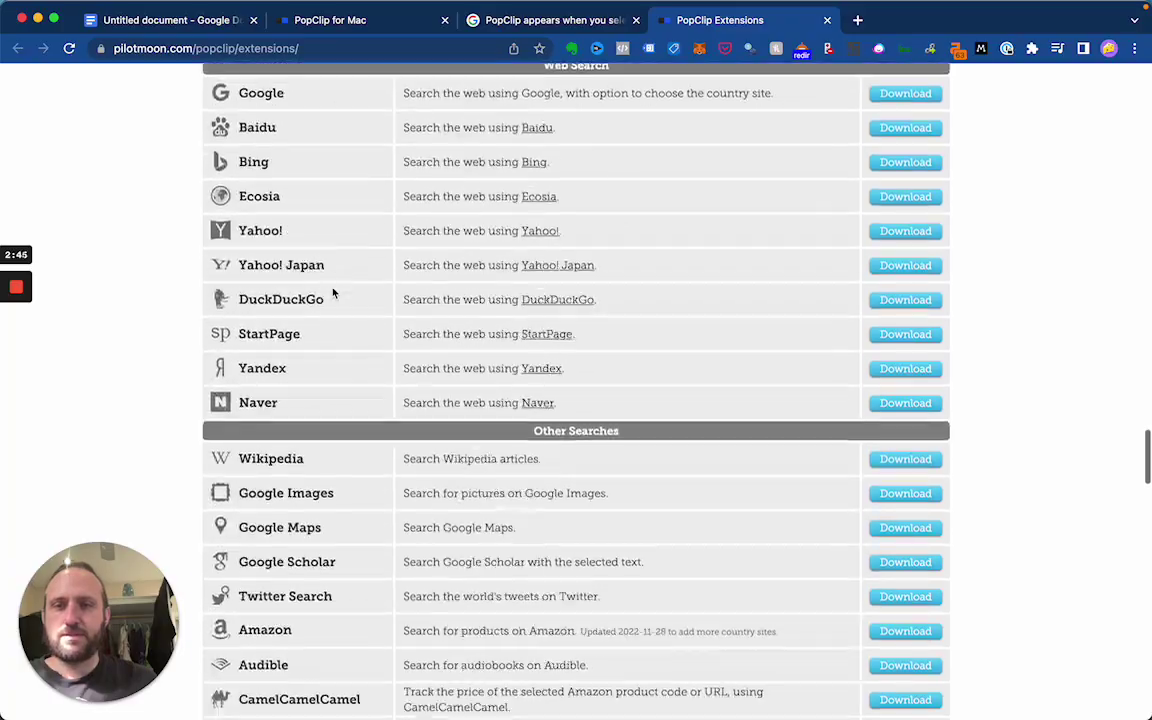
scroll(333, 292, "down", 10)
scroll(333, 292, "down", 10)
scroll(333, 292, "down", 6)
scroll(333, 292, "up", 3)
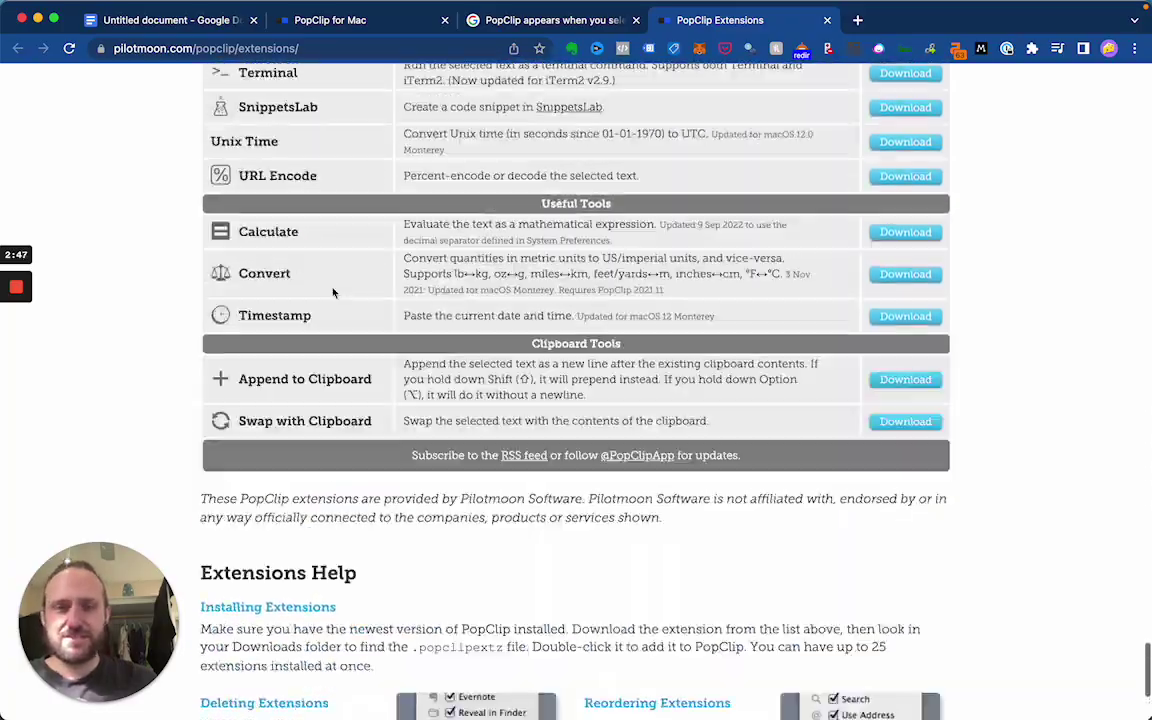
scroll(333, 292, "up", 4)
scroll(327, 264, "up", 8)
scroll(327, 264, "up", 10)
scroll(327, 264, "up", 10)
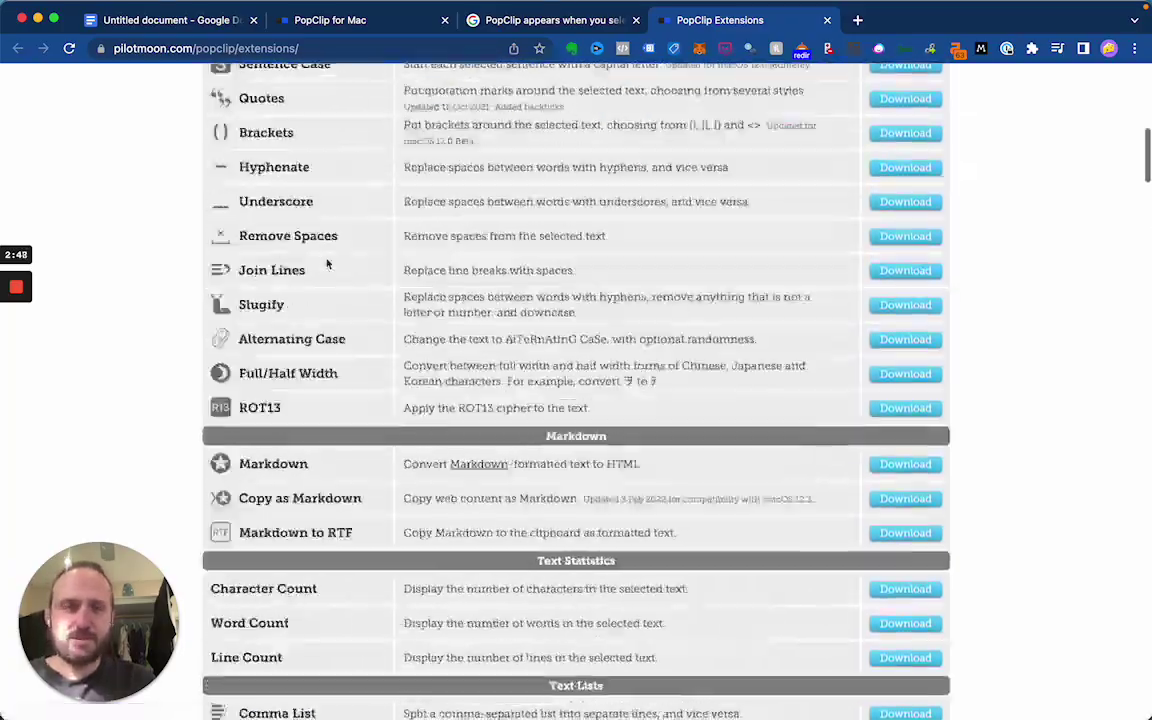
scroll(327, 264, "up", 3)
scroll(327, 264, "up", 5)
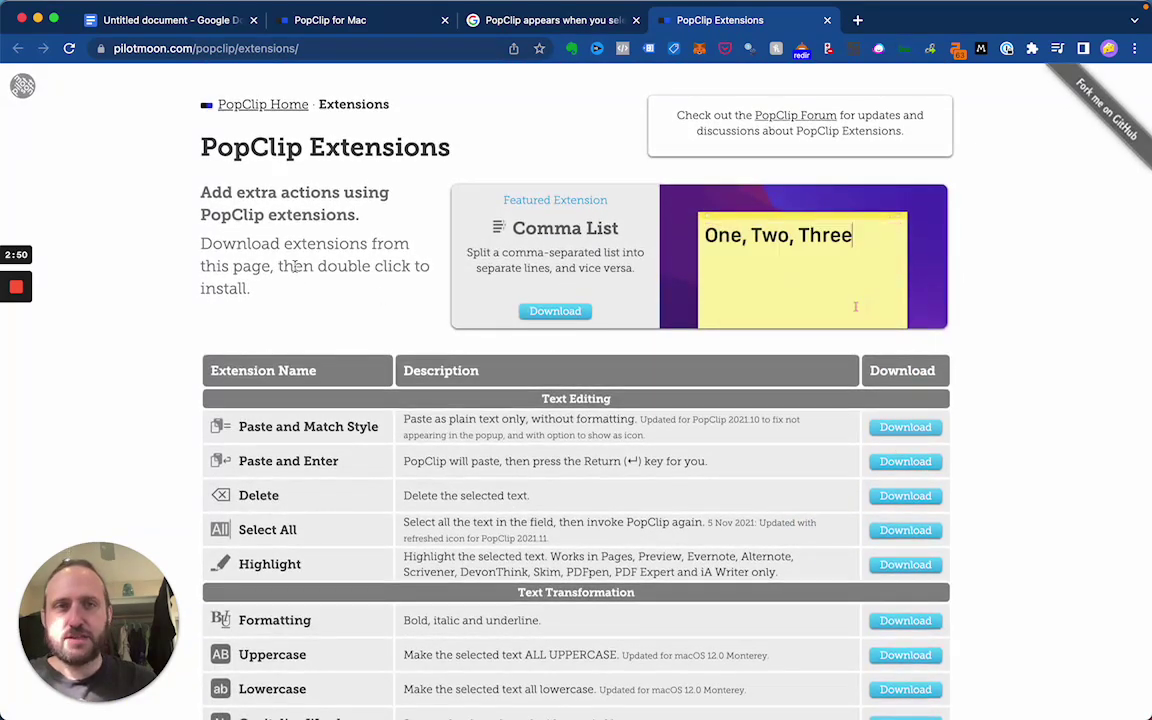
Return to the PopClip Home page, scroll through its release notes, then scroll back to the top
left_click(265, 106)
scroll(376, 333, "down", 5)
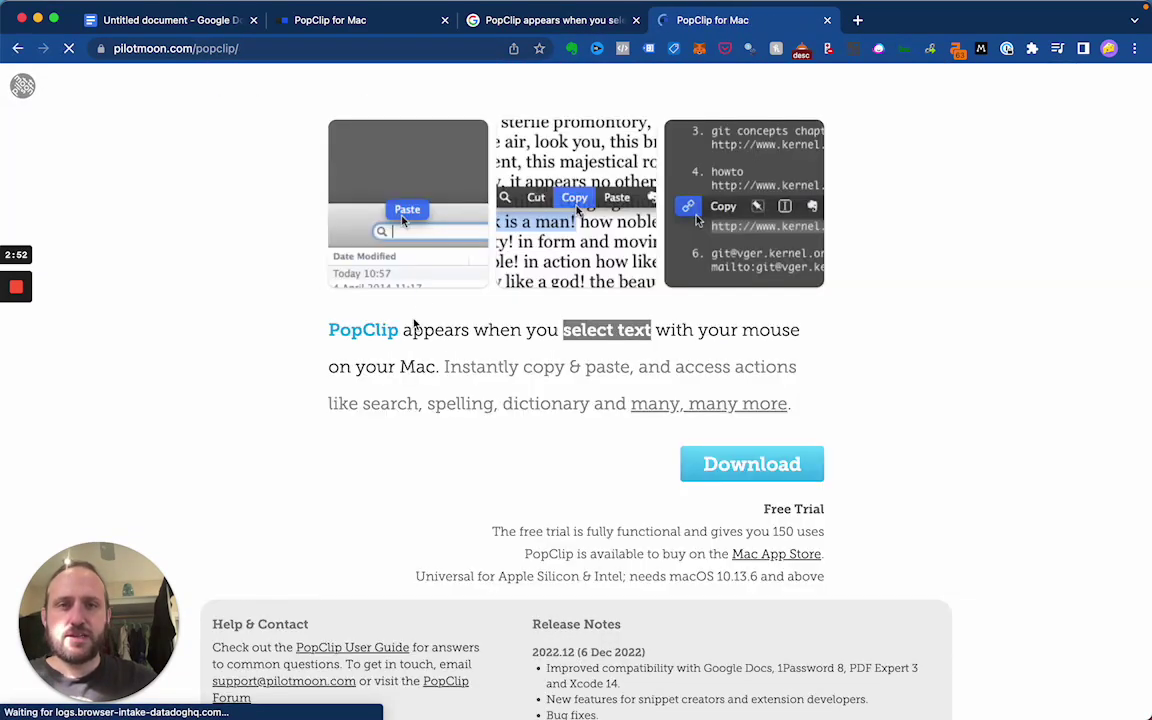
scroll(376, 333, "down", 3)
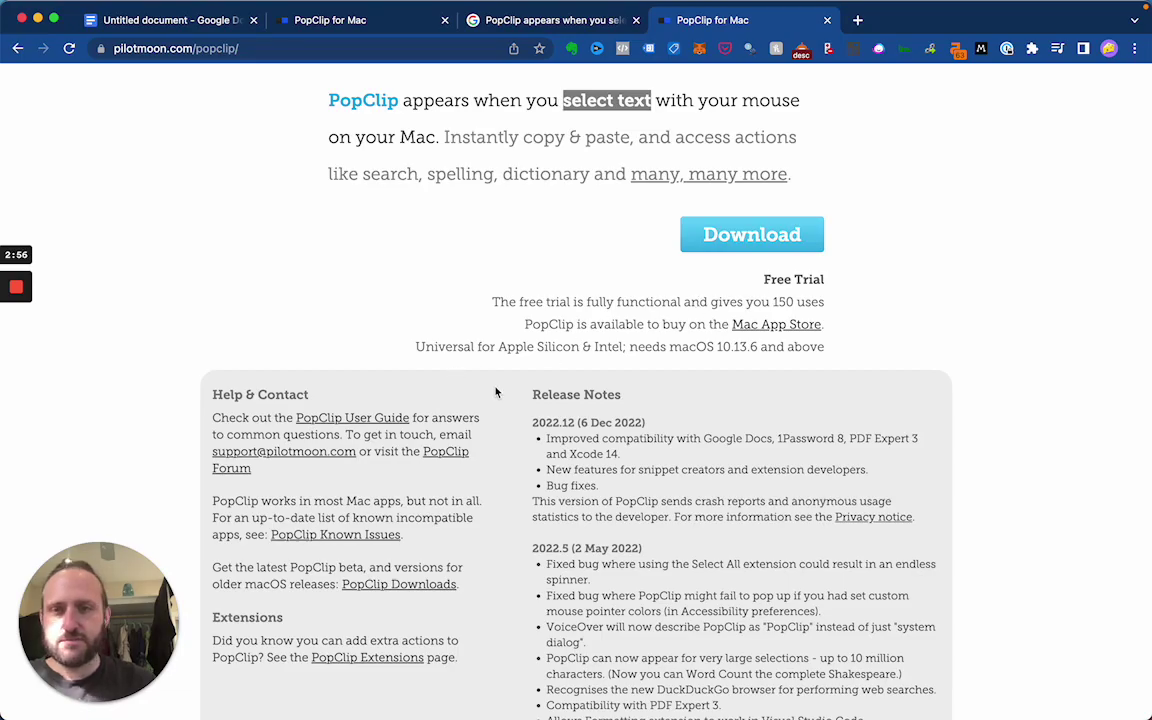
scroll(495, 392, "down", 2)
scroll(495, 392, "down", 5)
scroll(495, 392, "down", 5)
scroll(495, 392, "down", 5)
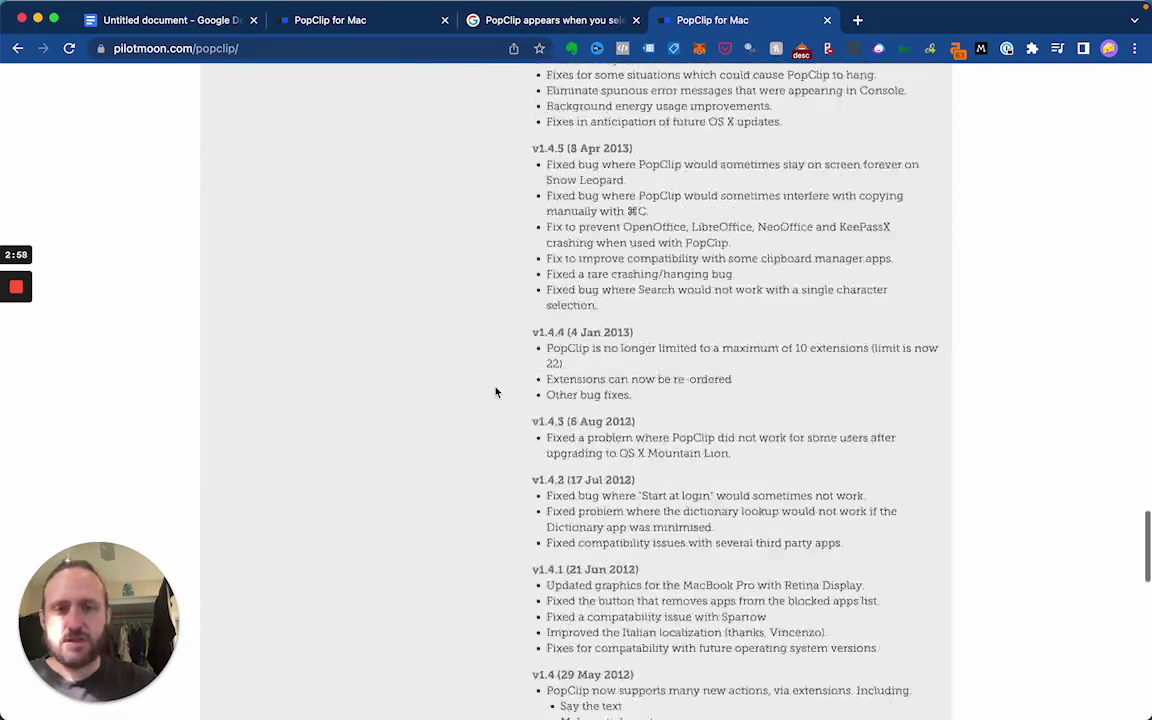
scroll(495, 392, "down", 5)
scroll(495, 392, "up", 15)
scroll(495, 392, "up", 10)
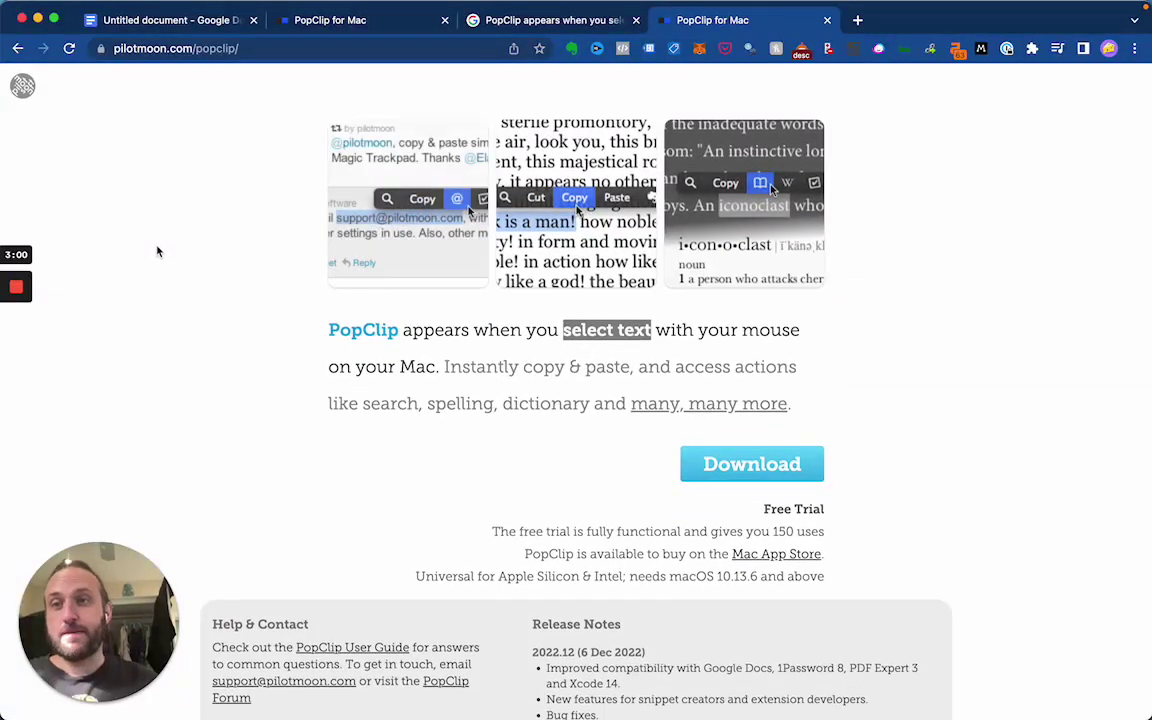